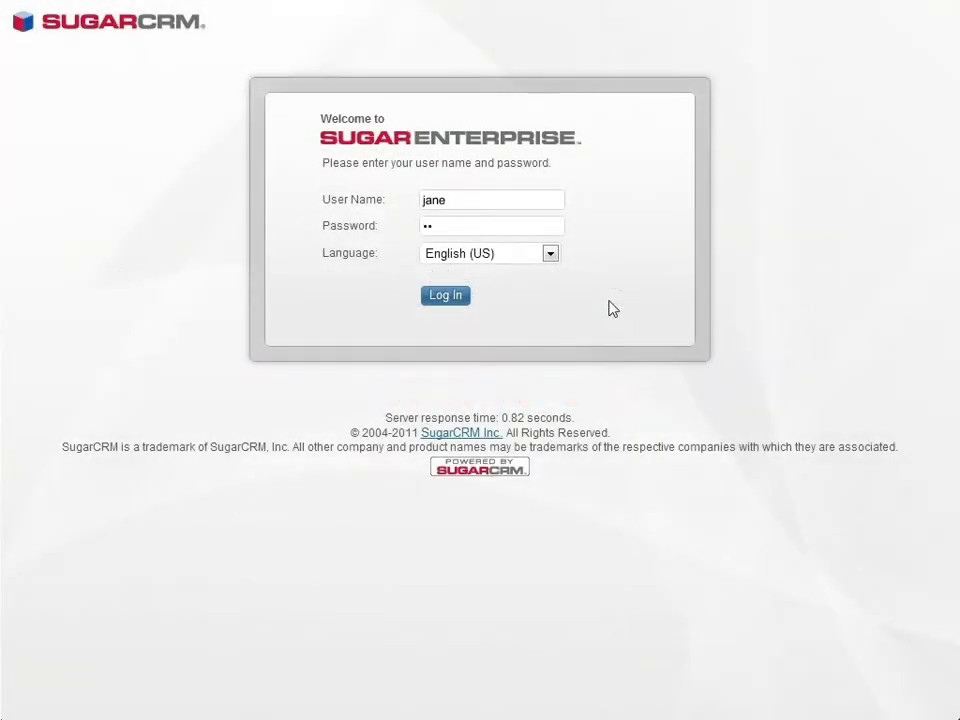
# Step: Sign in to SugarCRM with the marketing user's user name and password
pyautogui.write('admin')
pyautogui.press('Return')
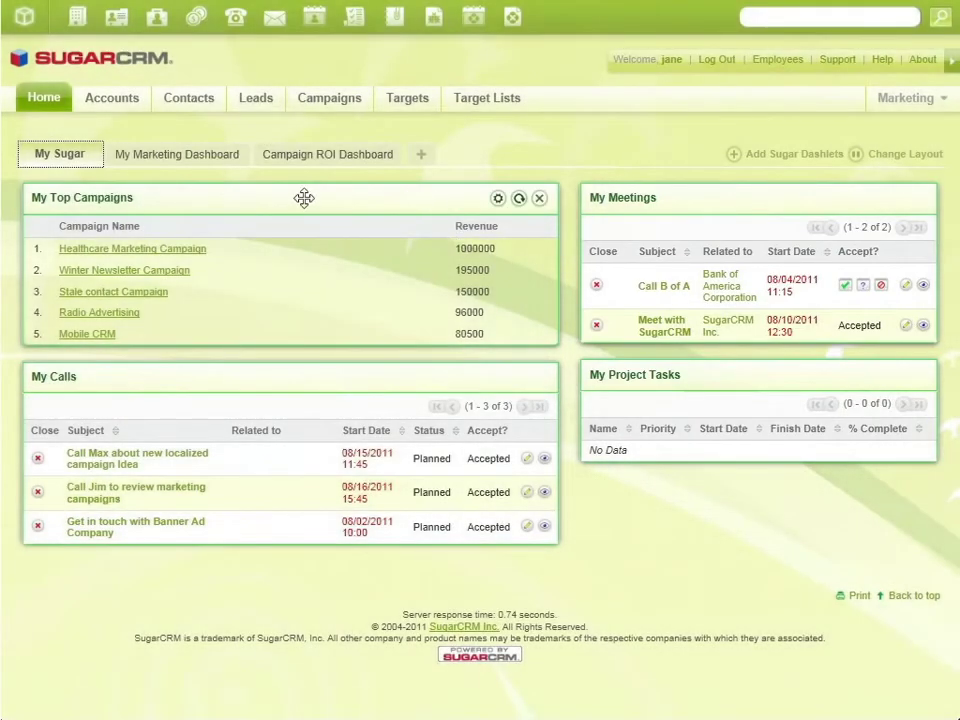
# Step: Show the Campaign ROI charts on the My Marketing Dashboard and open the Mobile CRM campaign
pyautogui.click(215, 165)
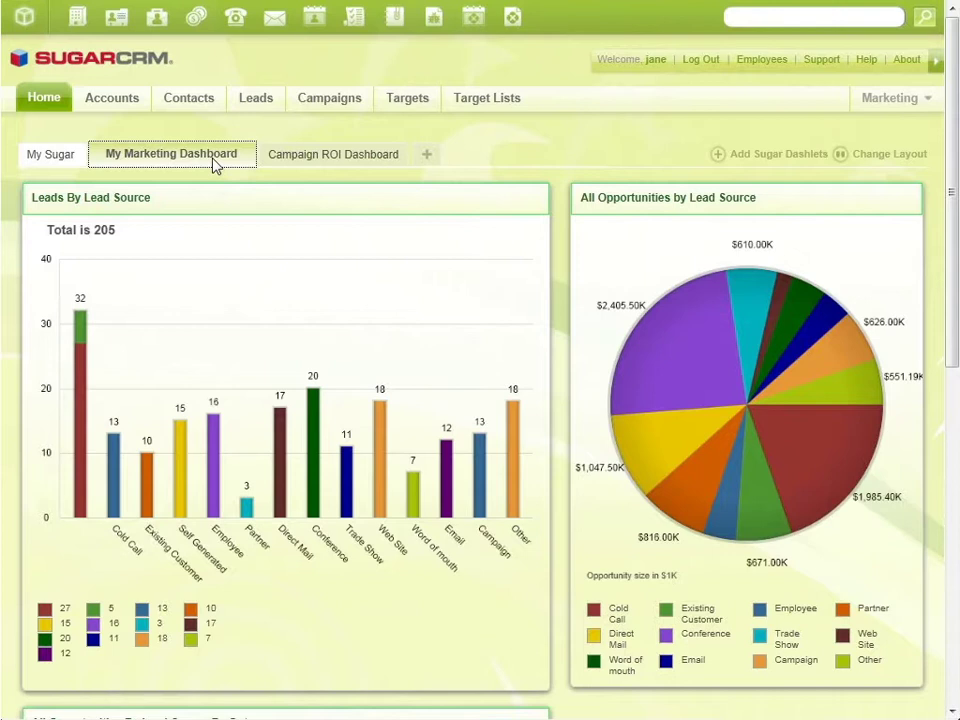
pyautogui.click(330, 160)
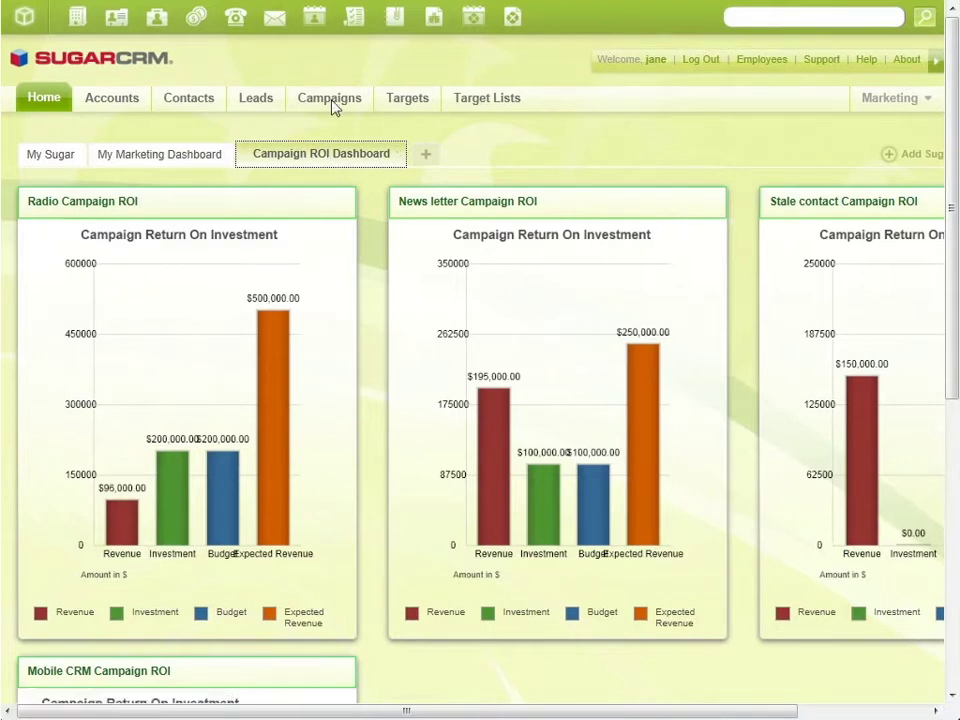
pyautogui.moveTo(332, 105)
pyautogui.click(503, 158)
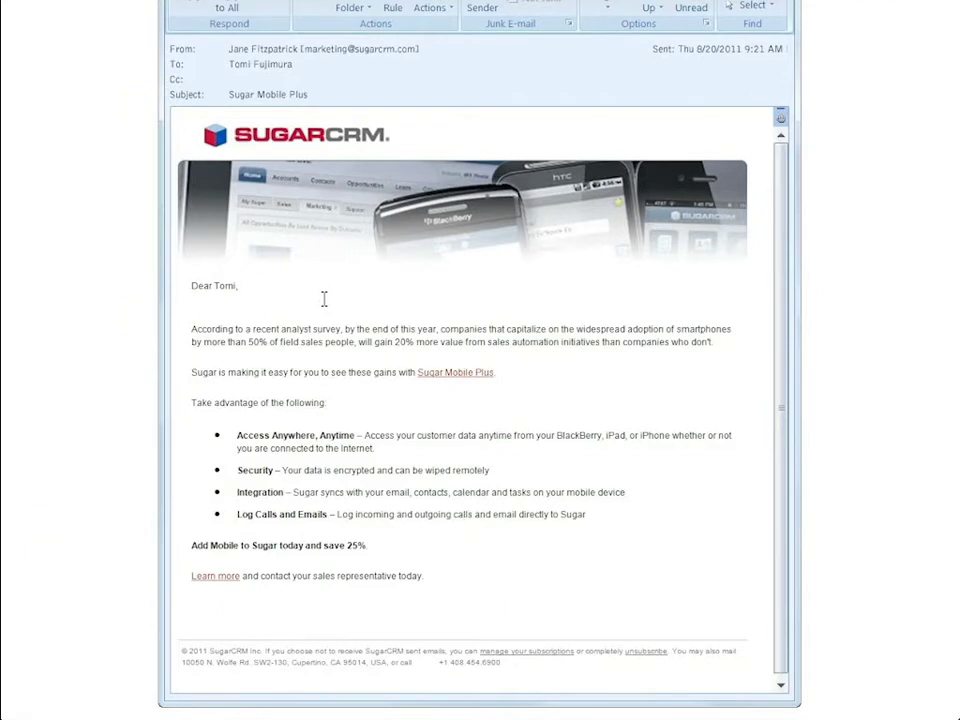
# Step: Follow the Sugar Mobile Plus email's 'Learn more' link to the Mobile CRM page
pyautogui.click(222, 577)
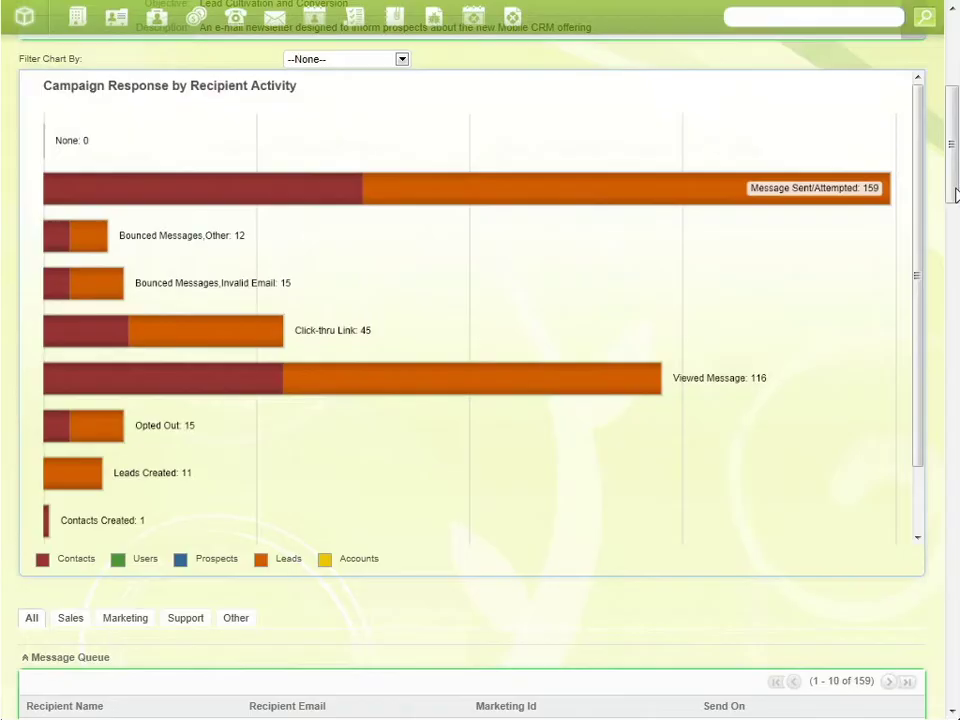
# Step: Scroll the Mobile CRM campaign's response chart page back to the top
pyautogui.moveTo(955, 150); pyautogui.dragTo(955, 90)
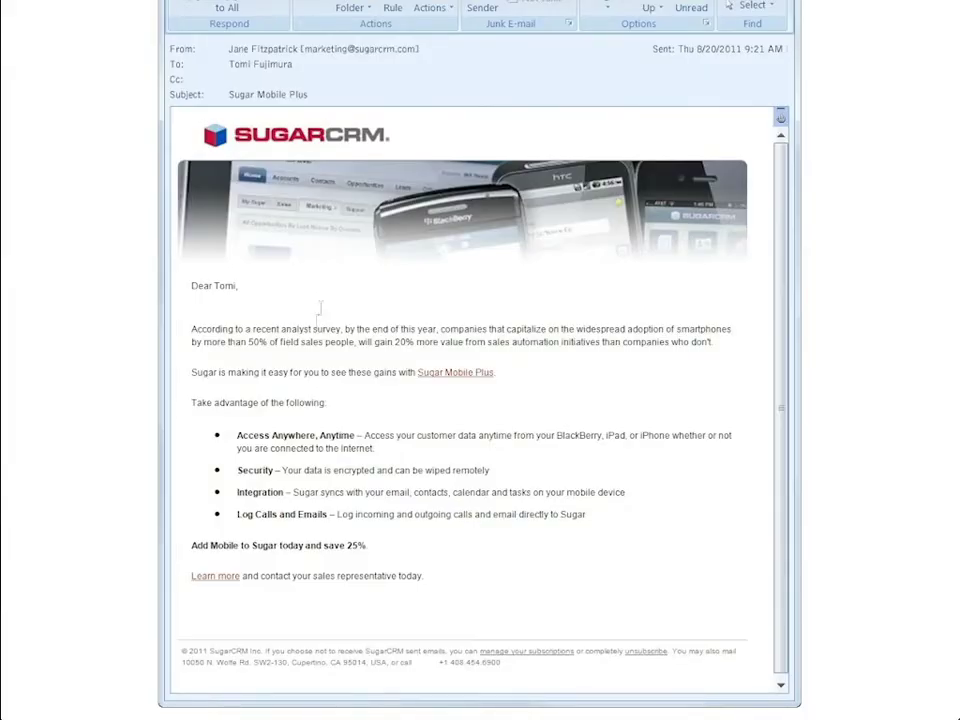
# Step: Submit the Contact Us form with the prospect's name, title Director, company ImmuneTech and mobile number
pyautogui.click(228, 580)
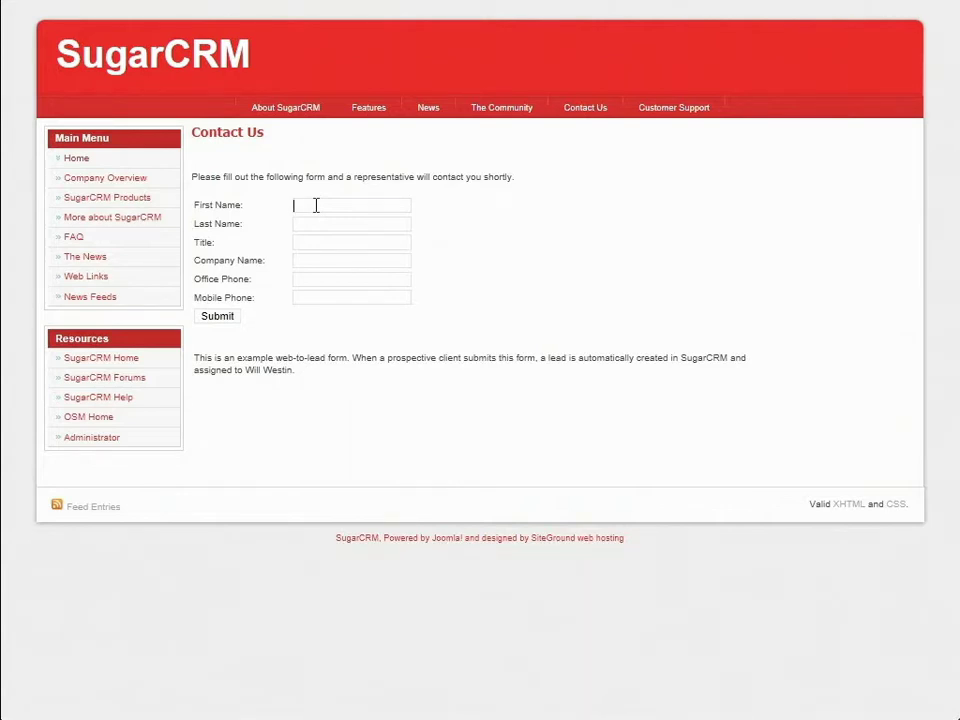
pyautogui.press('Tab')
pyautogui.press('Tab')
pyautogui.write('Direct')
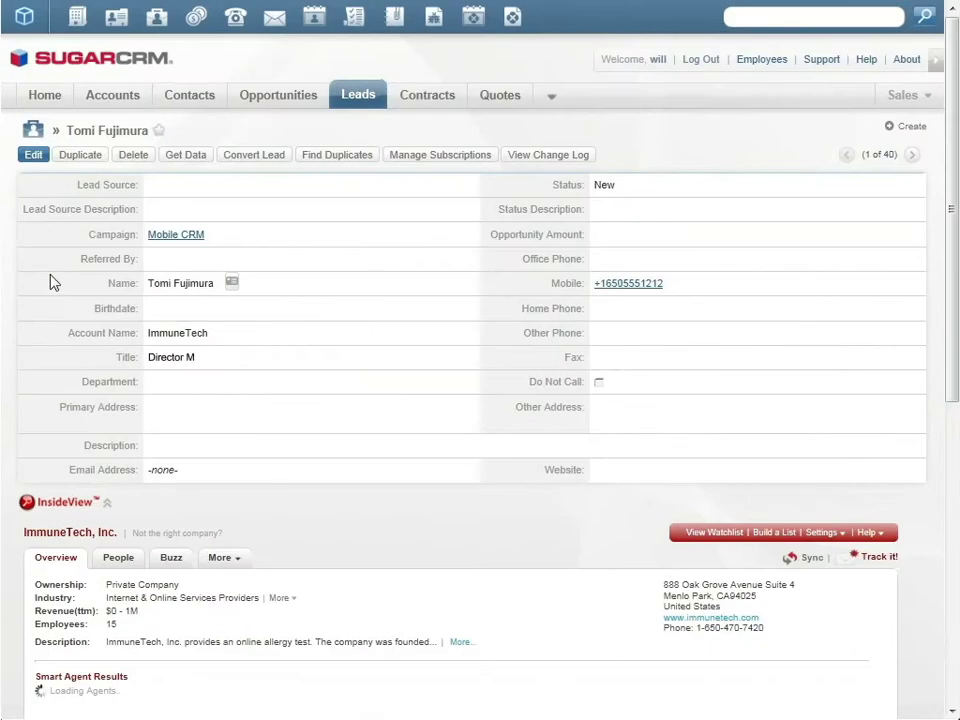
pyautogui.write('ImmuneTech')
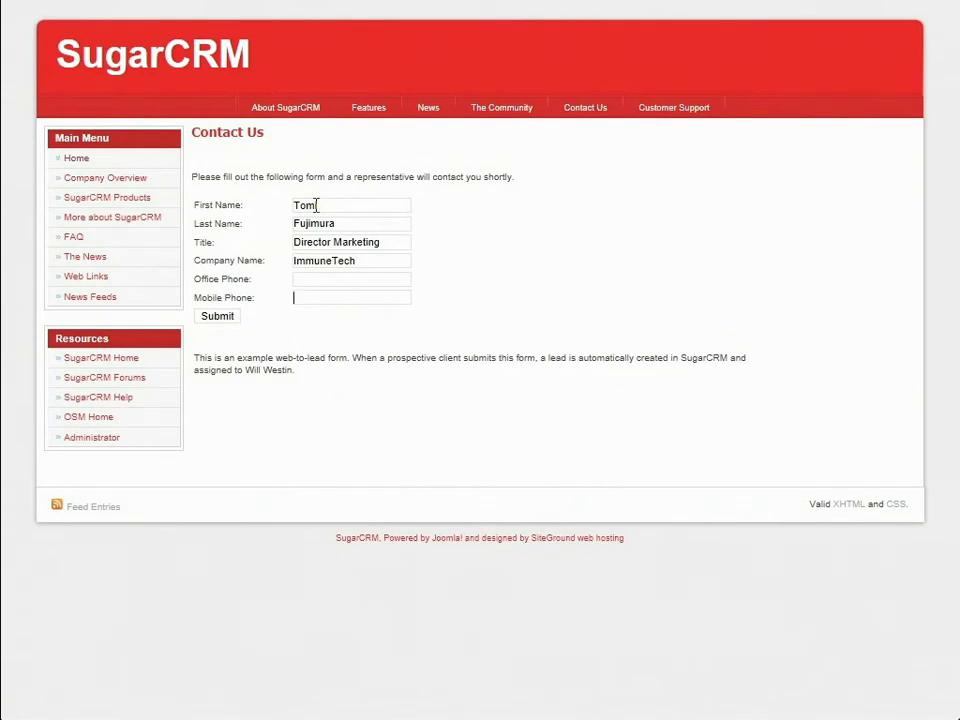
pyautogui.write('+16505551212')
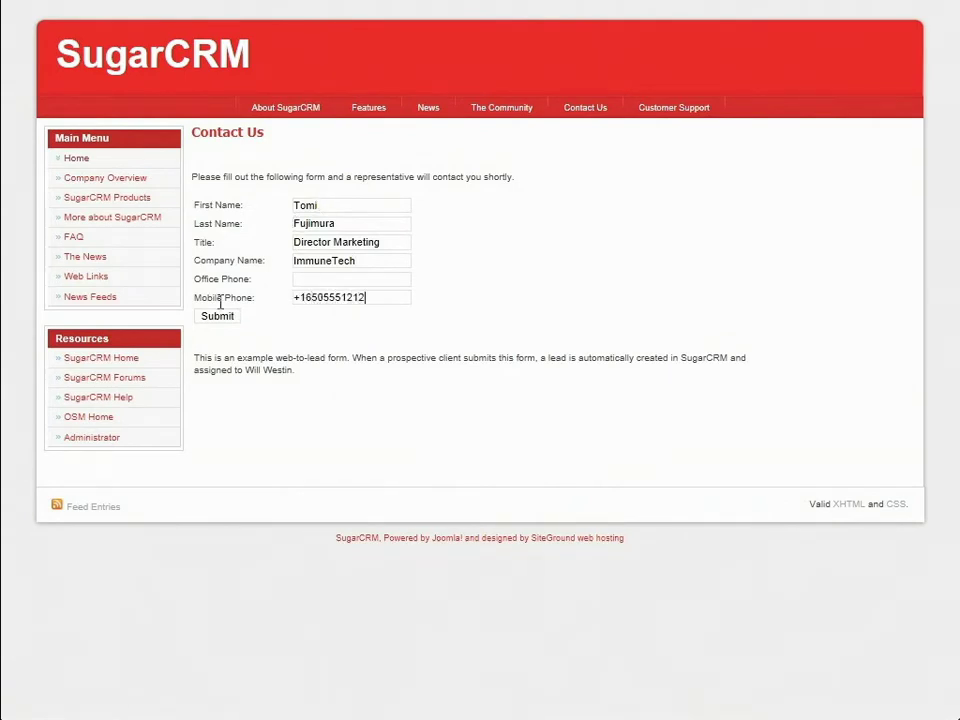
pyautogui.click(214, 316)
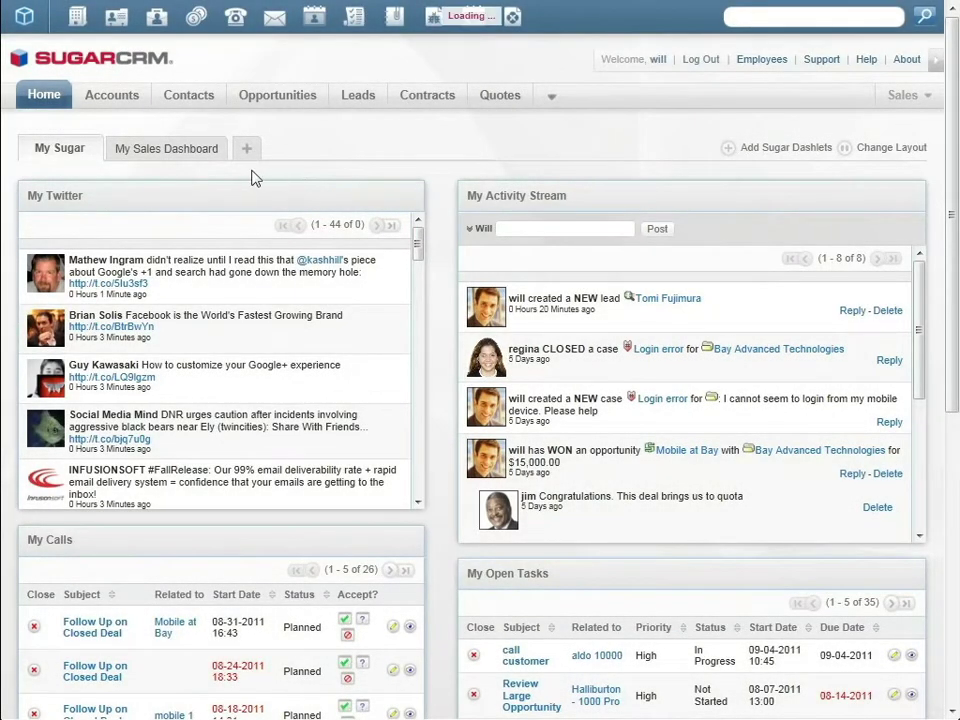
# Step: Switch to the My Sales Dashboard
pyautogui.click(203, 150)
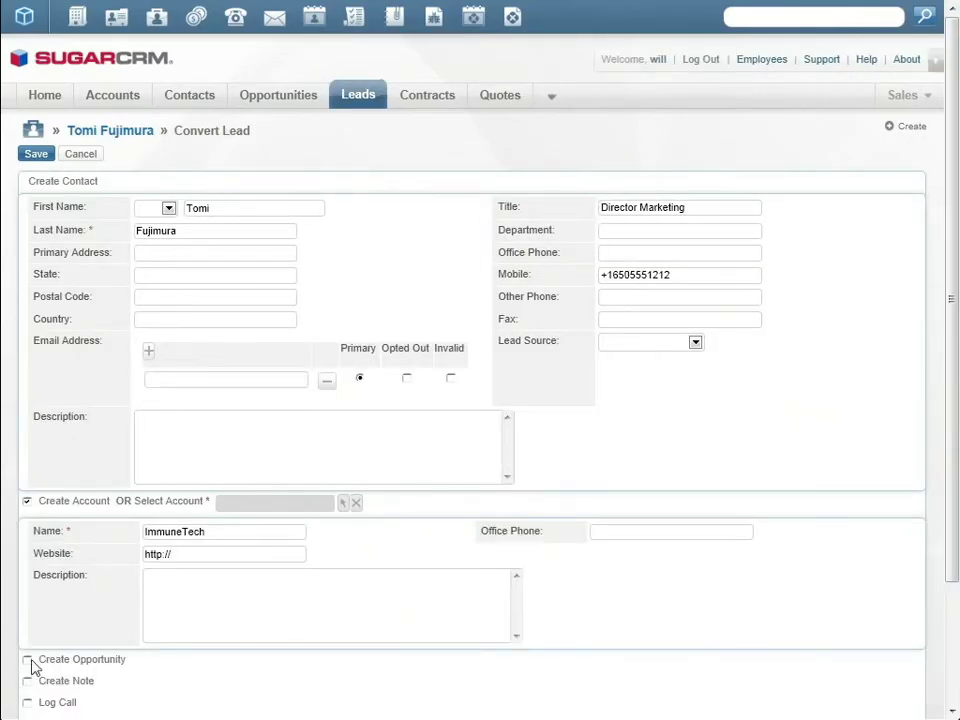
# Step: Add the ImmuneTech Mobile opportunity, amount 12500, closing 09-15-2011, and save the conversion
pyautogui.scroll(-3, 30, 669)
pyautogui.click(27, 506)
pyautogui.click(160, 532)
pyautogui.write('ImmuneTech Mobile')
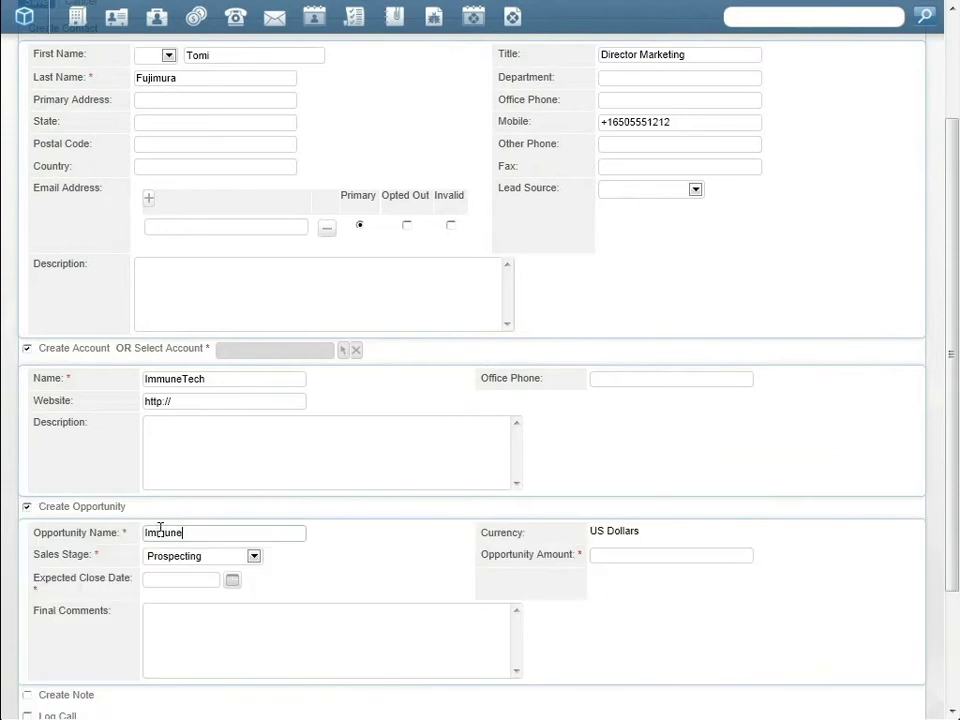
pyautogui.click(675, 555)
pyautogui.write('12500')
pyautogui.scroll(-3, 450, 560)
pyautogui.click(232, 413)
pyautogui.click(320, 556)
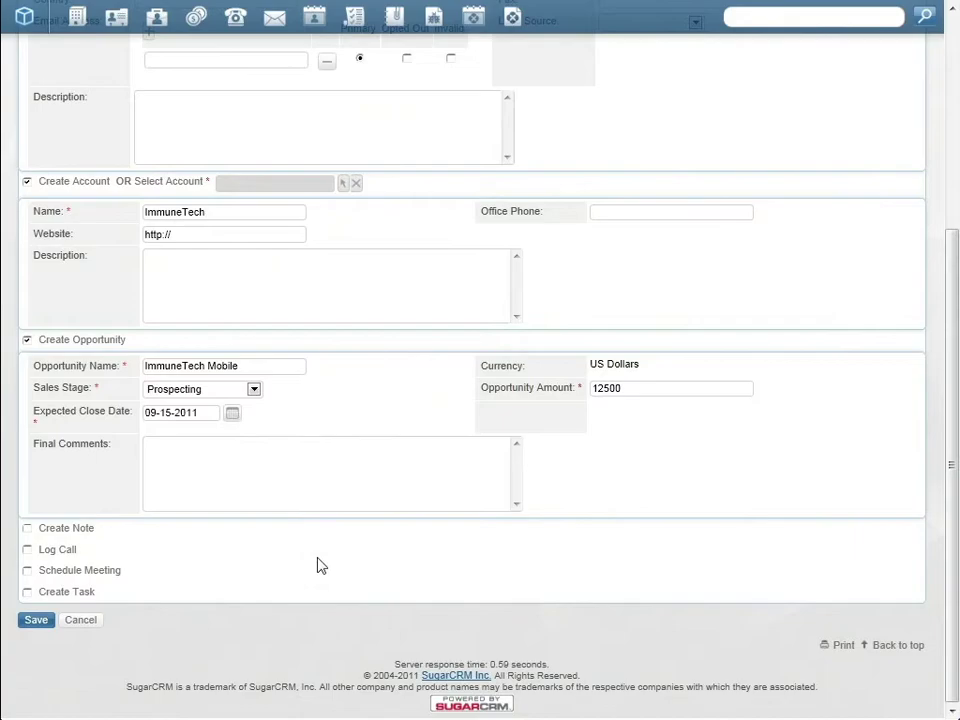
pyautogui.click(36, 620)
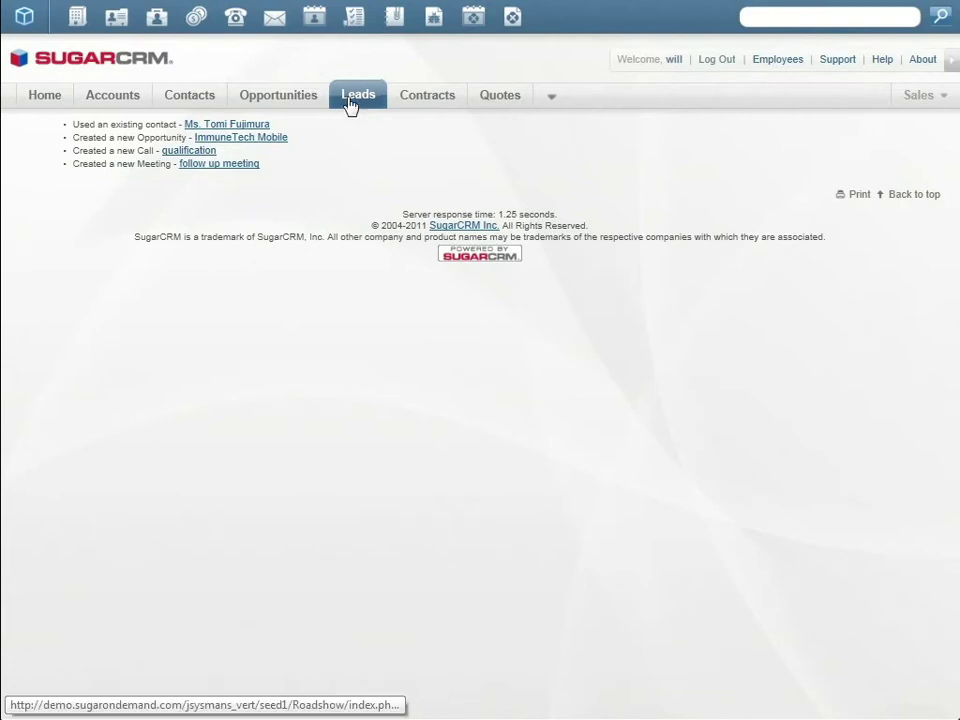
# Step: Open the converted ImmuneTech account and update it with InsideView data, including the website
pyautogui.moveTo(350, 104)
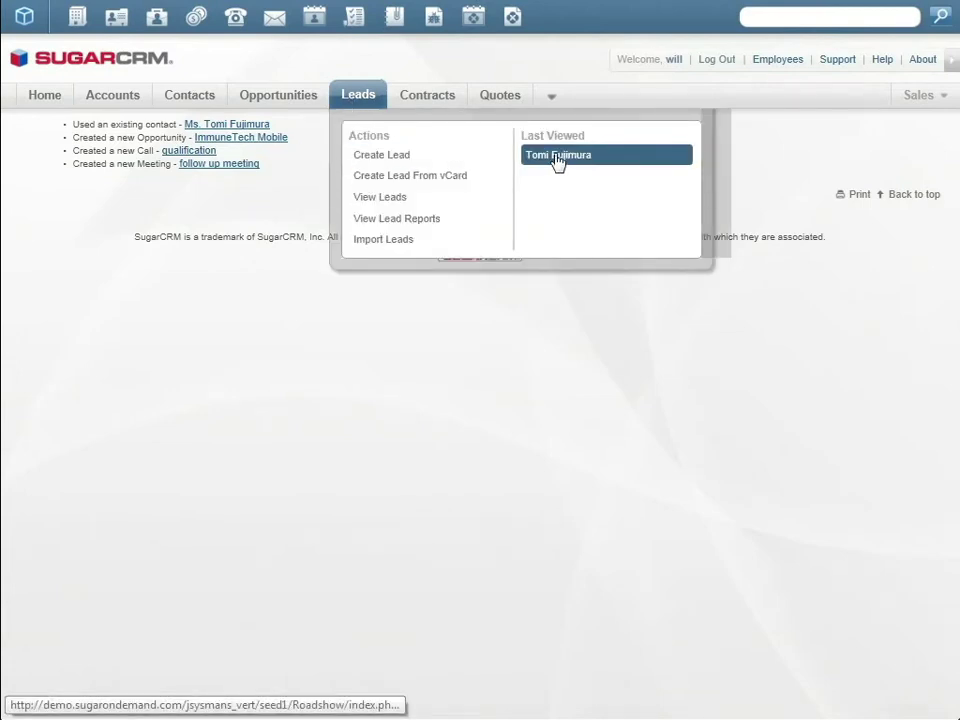
pyautogui.click(556, 162)
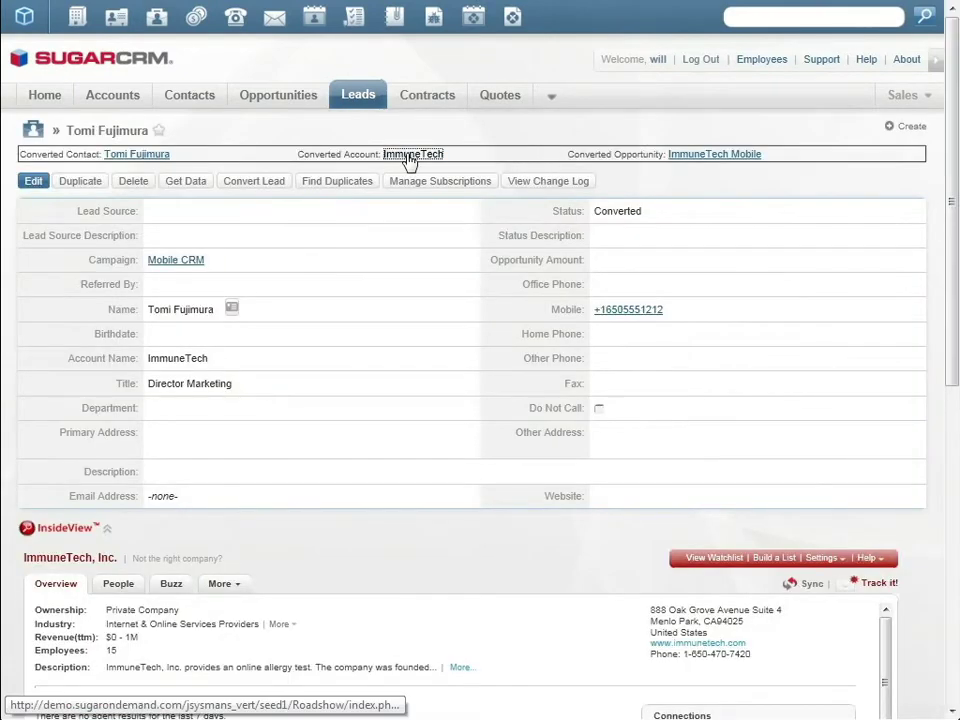
pyautogui.click(410, 156)
pyautogui.click(805, 414)
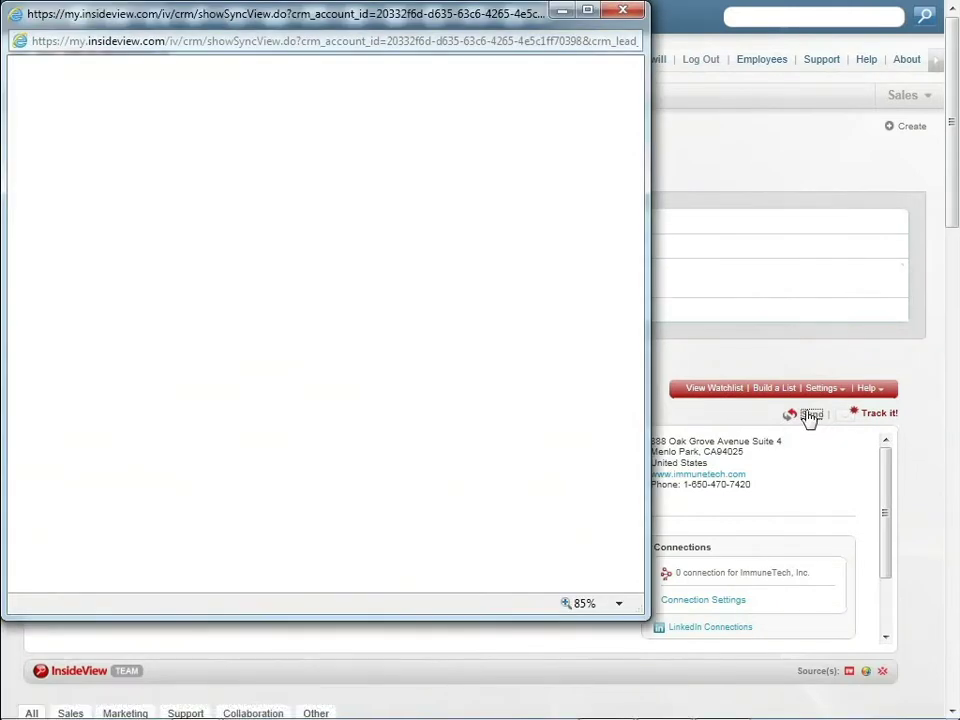
pyautogui.click(565, 357)
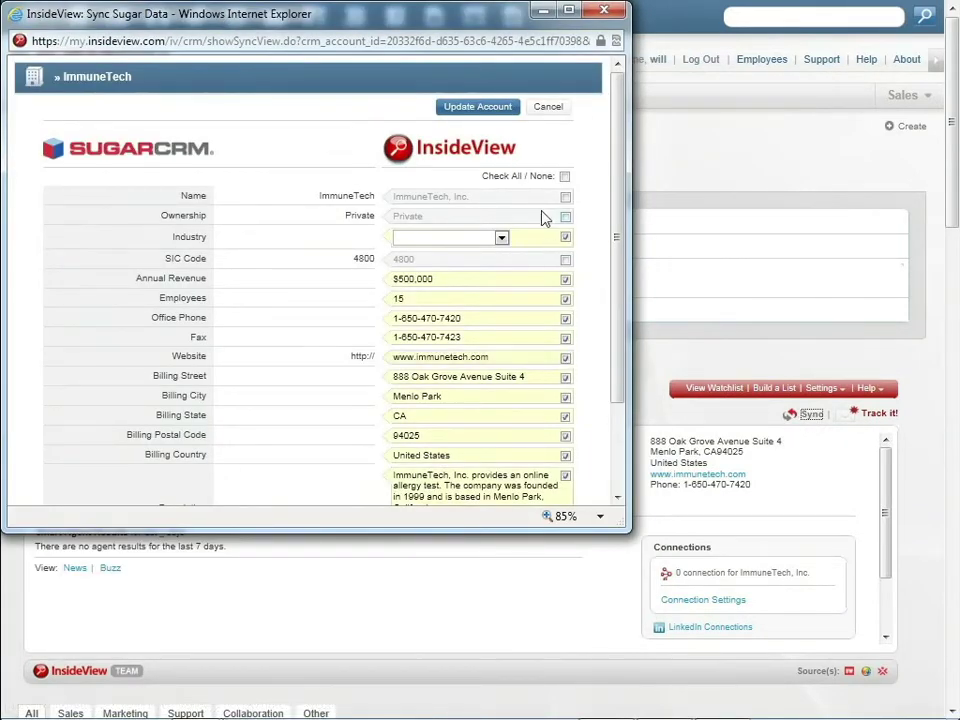
pyautogui.click(490, 113)
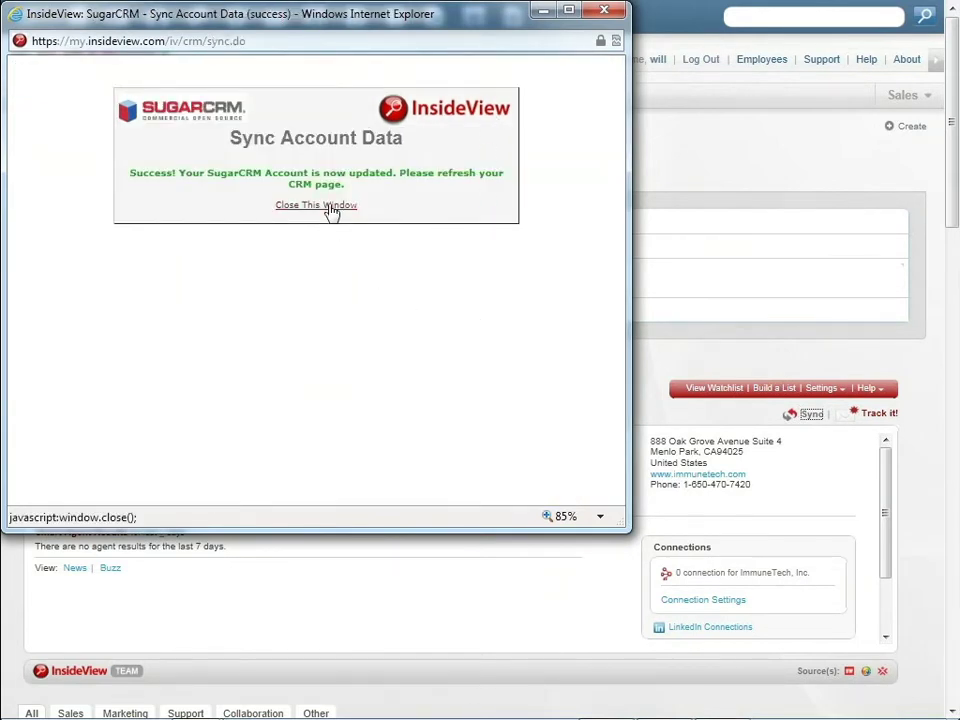
pyautogui.click(331, 209)
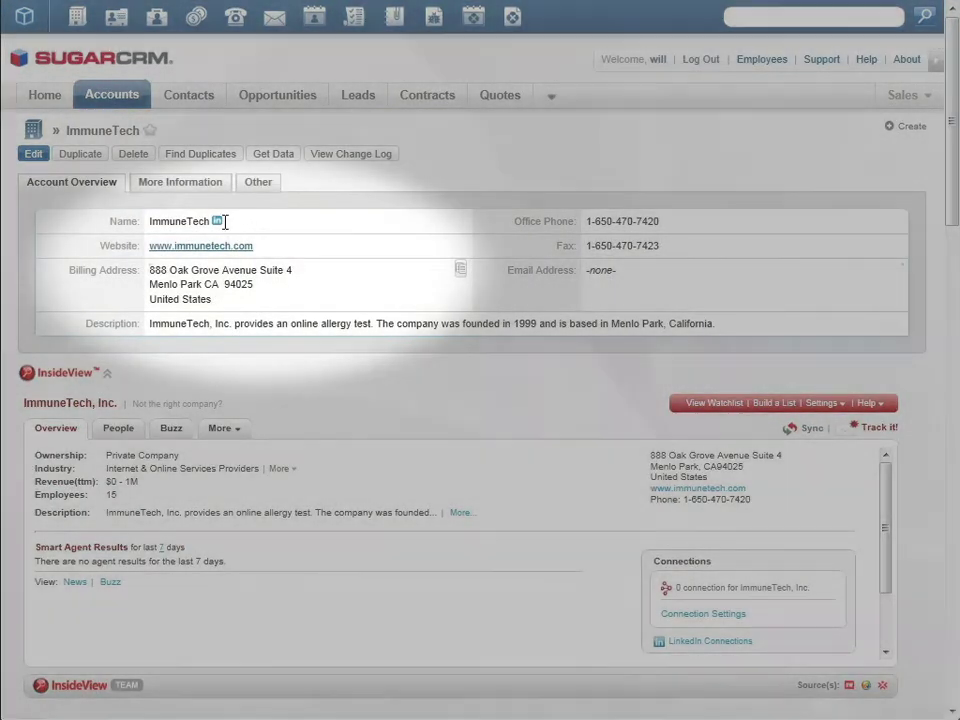
pyautogui.click(215, 222)
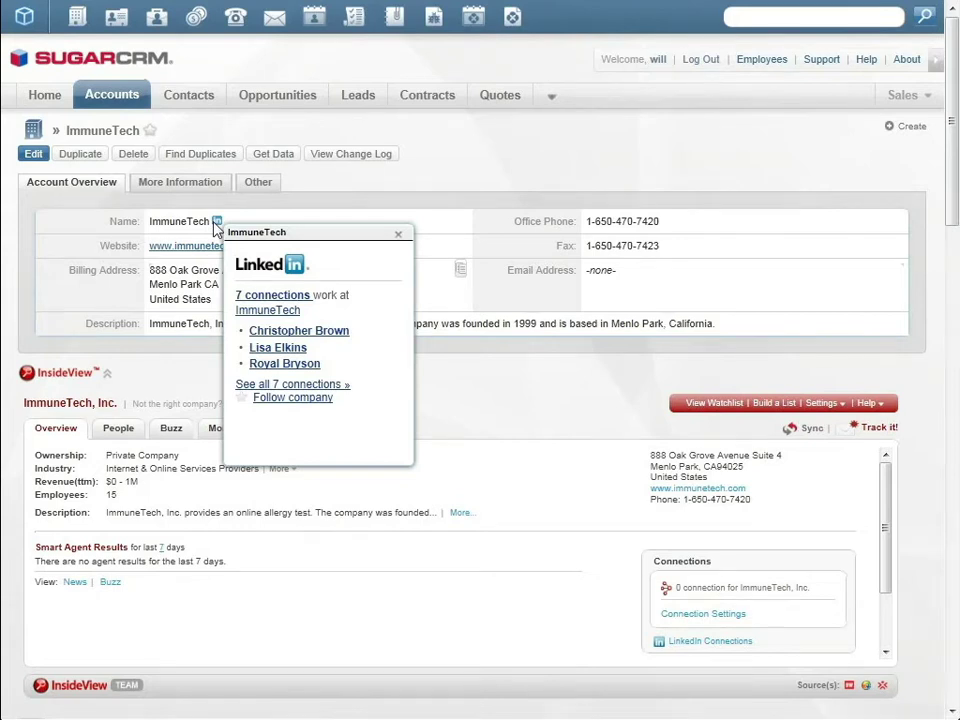
pyautogui.click(398, 234)
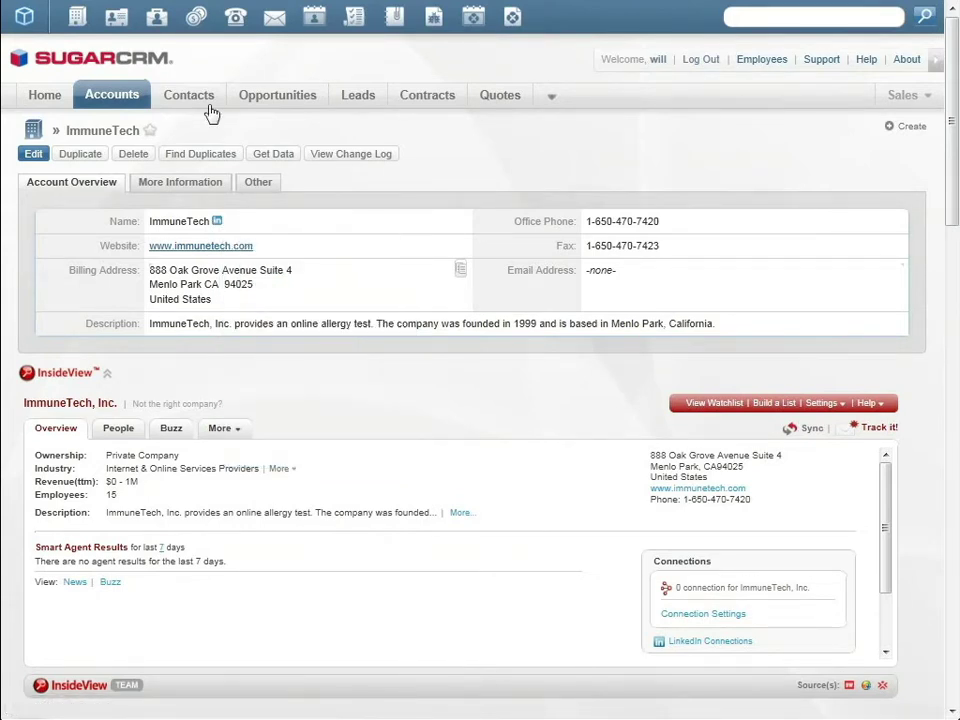
pyautogui.moveTo(199, 107)
pyautogui.click(379, 163)
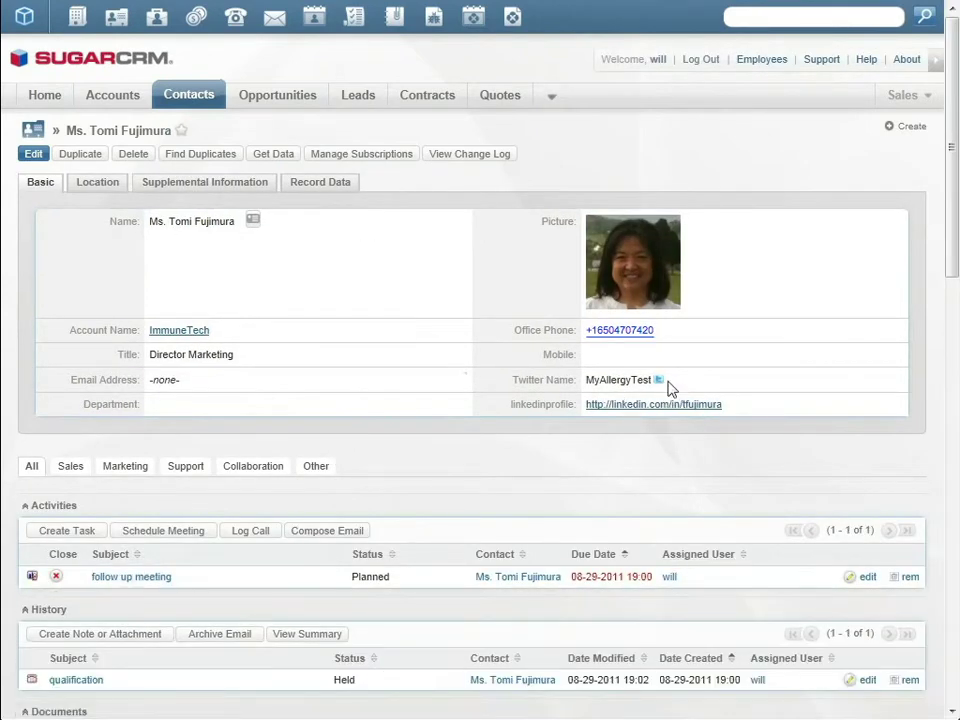
pyautogui.moveTo(660, 378)
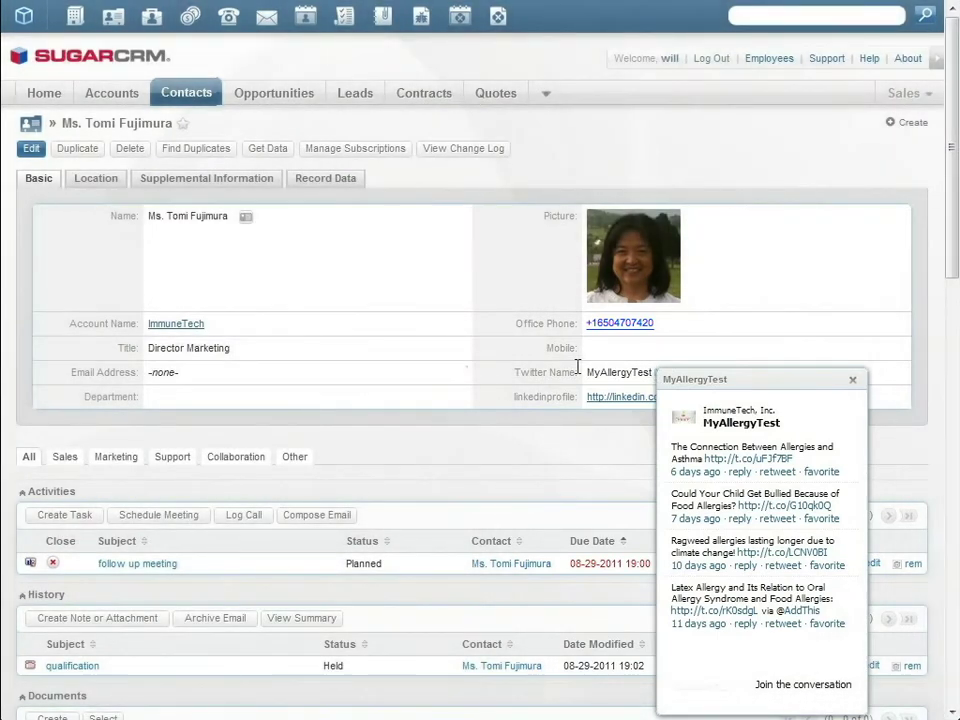
pyautogui.click(858, 386)
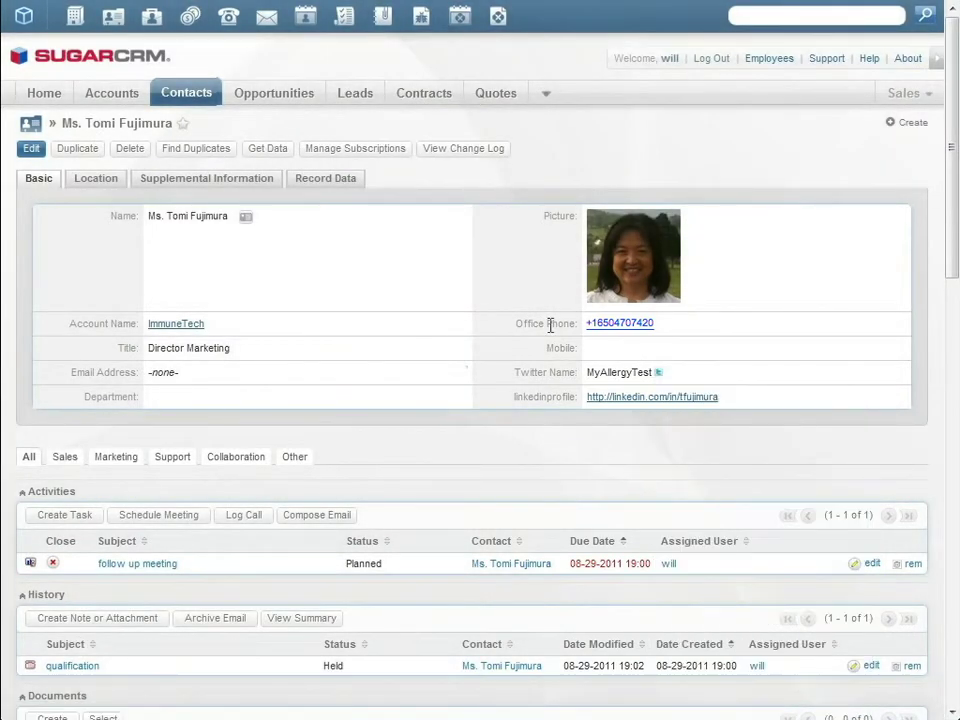
pyautogui.click(94, 180)
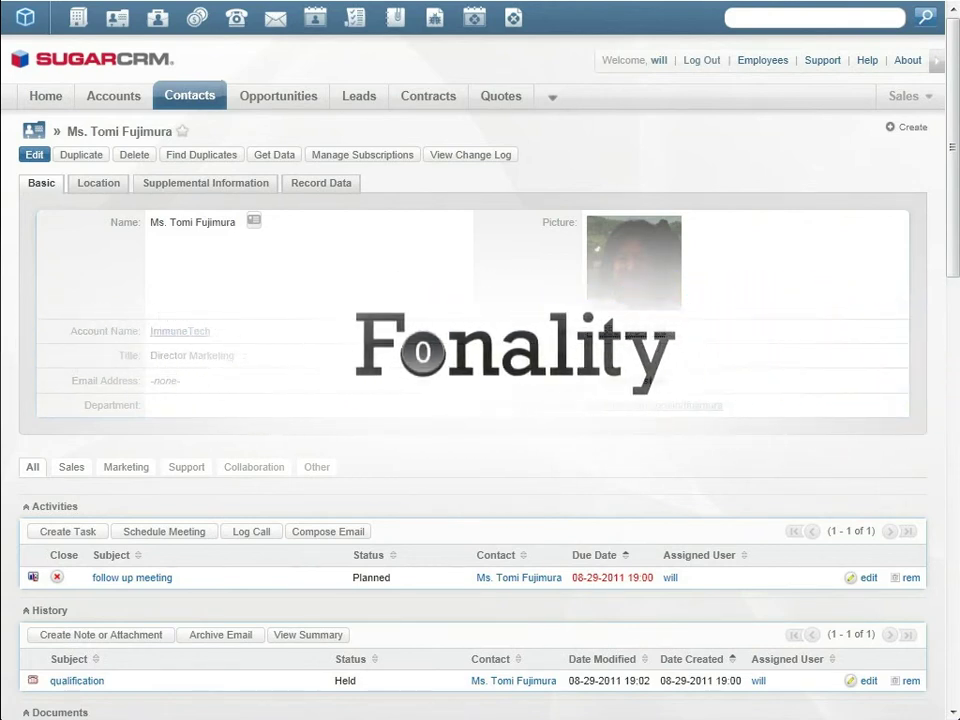
# Step: Call the contact's office phone and mark the qualification call as Held
pyautogui.click(622, 329)
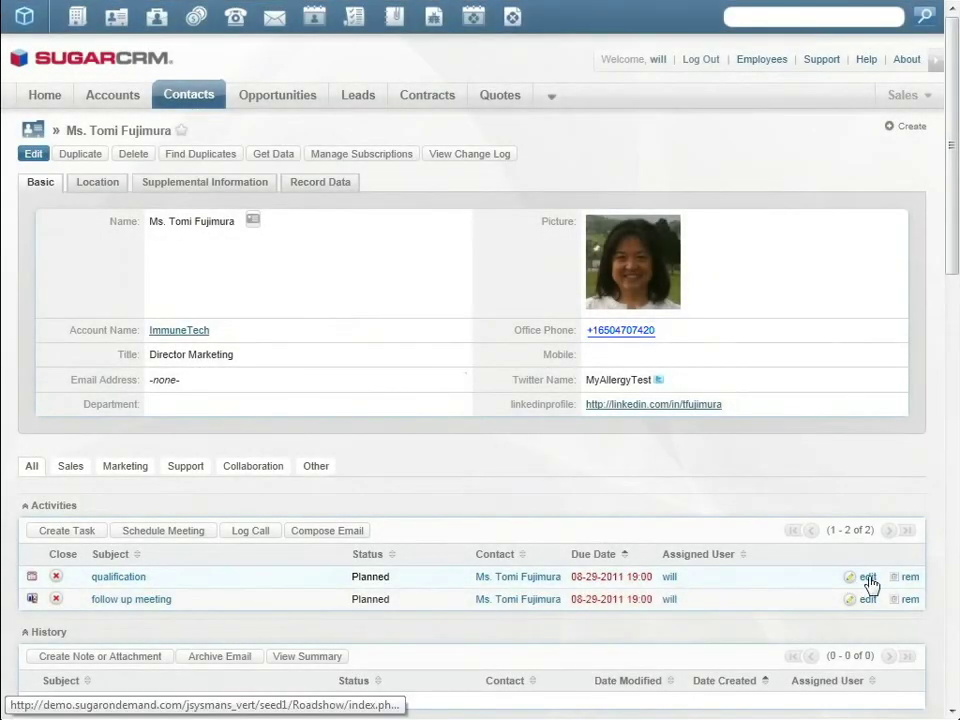
pyautogui.click(866, 578)
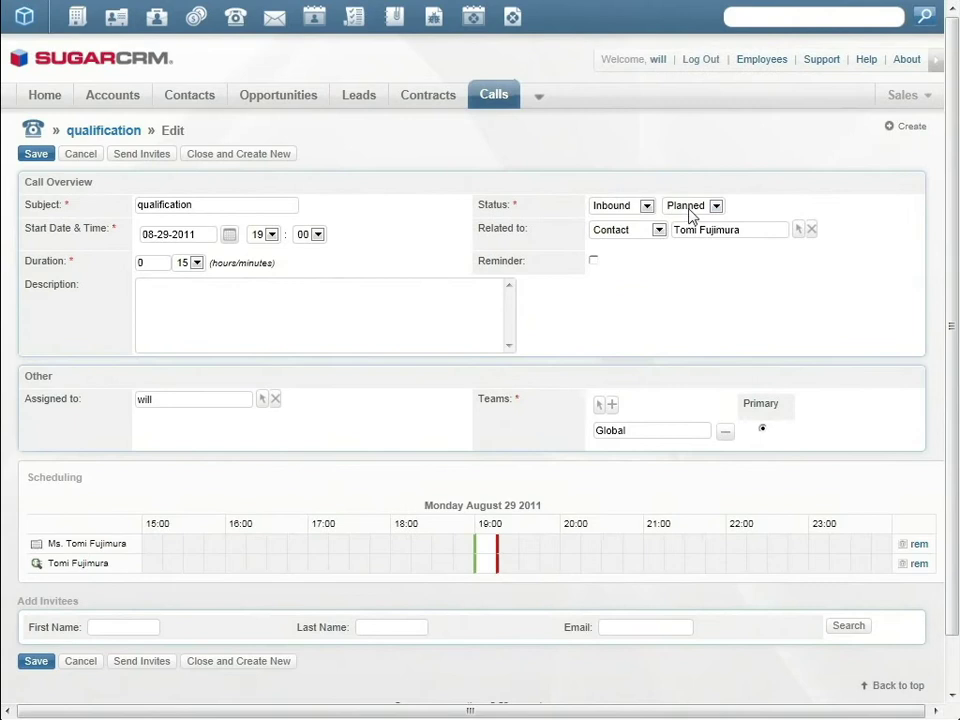
pyautogui.click(690, 207)
pyautogui.click(686, 231)
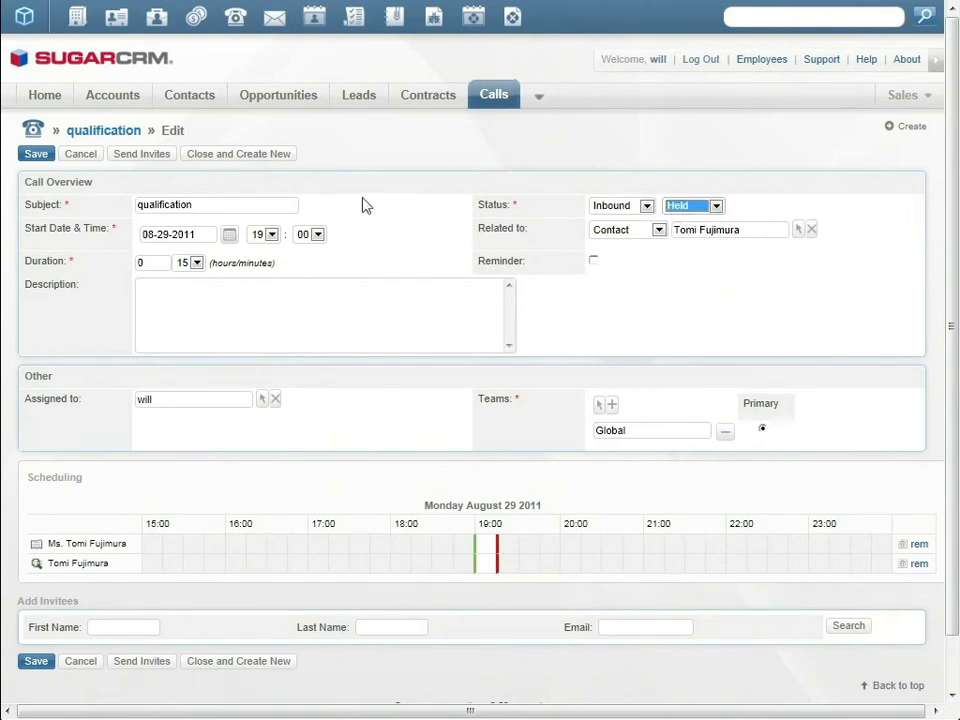
pyautogui.click(36, 155)
# Step: Set ImmuneTech Mobile's sales stage to Value Proposition with expected close 09-30-2011
pyautogui.moveTo(283, 99)
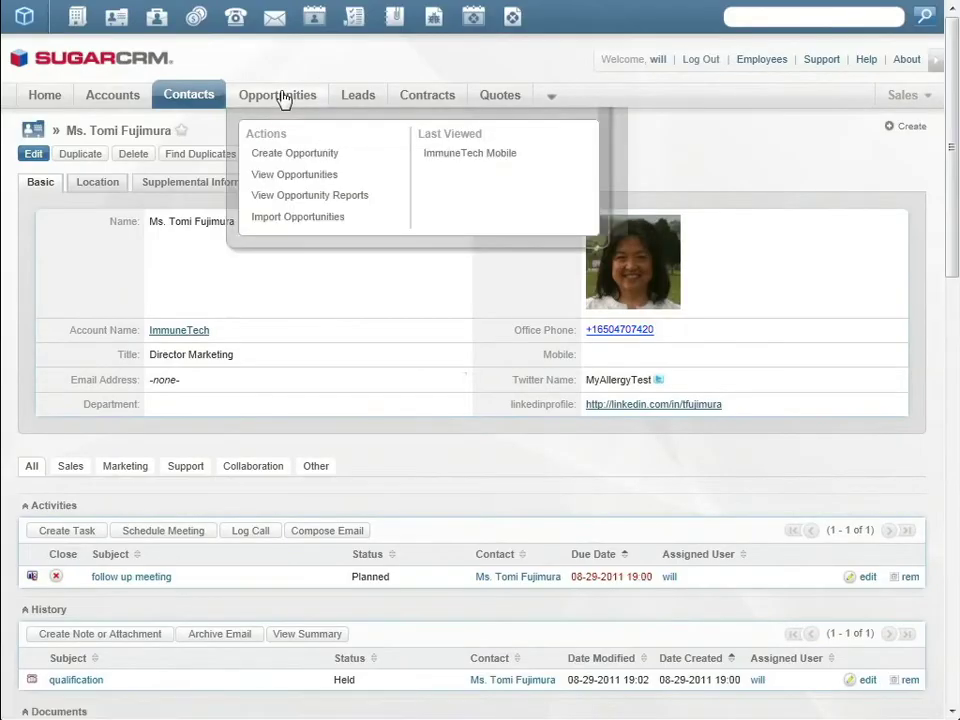
pyautogui.click(485, 155)
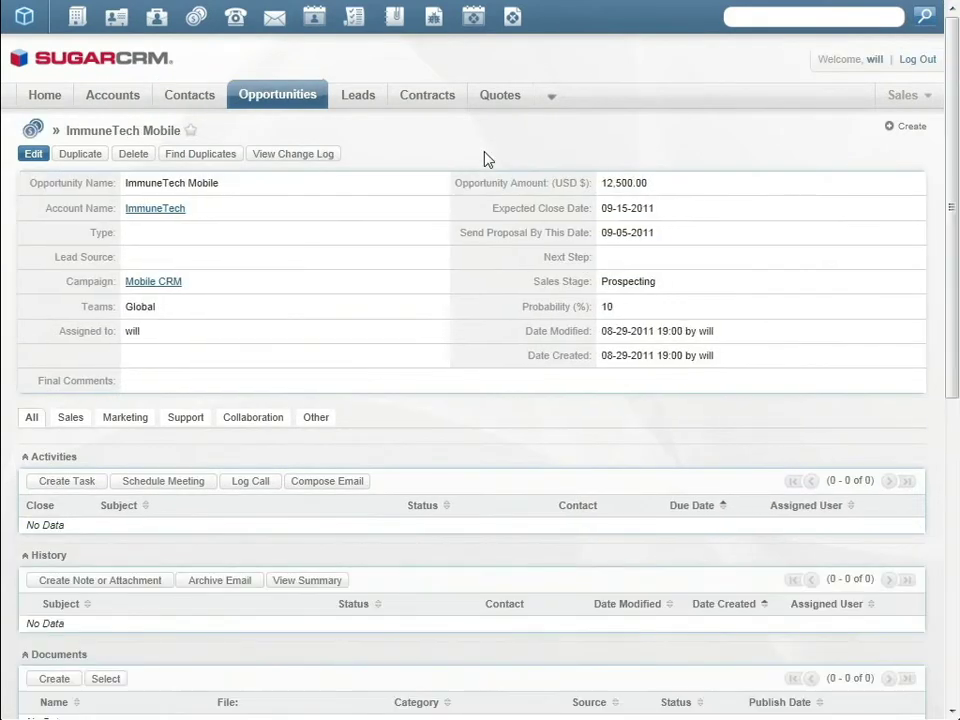
pyautogui.click(34, 155)
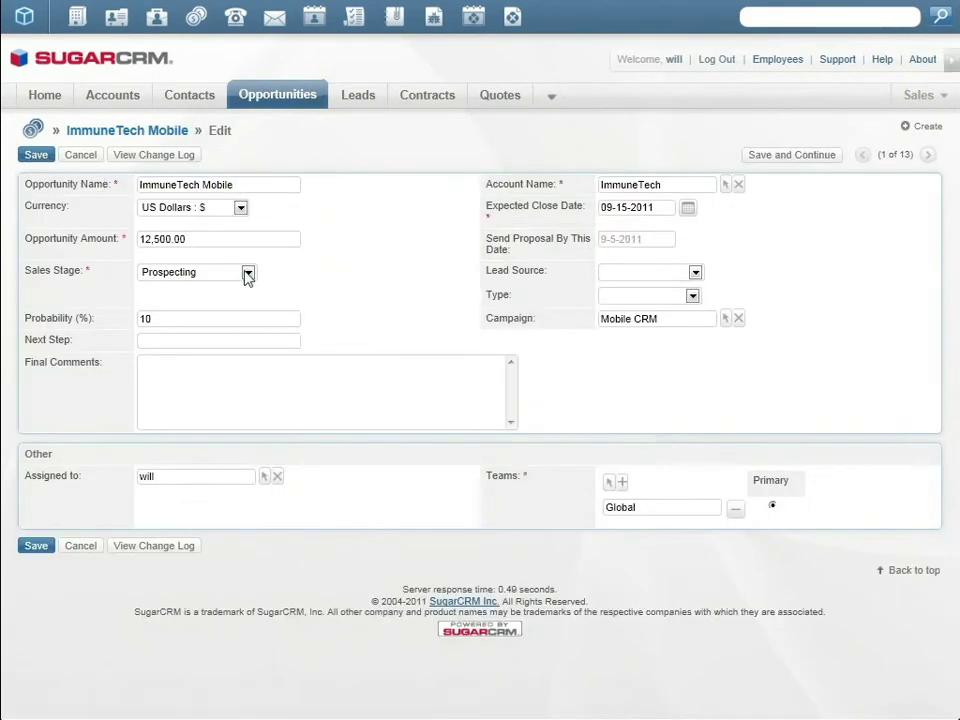
pyautogui.click(247, 273)
pyautogui.click(230, 321)
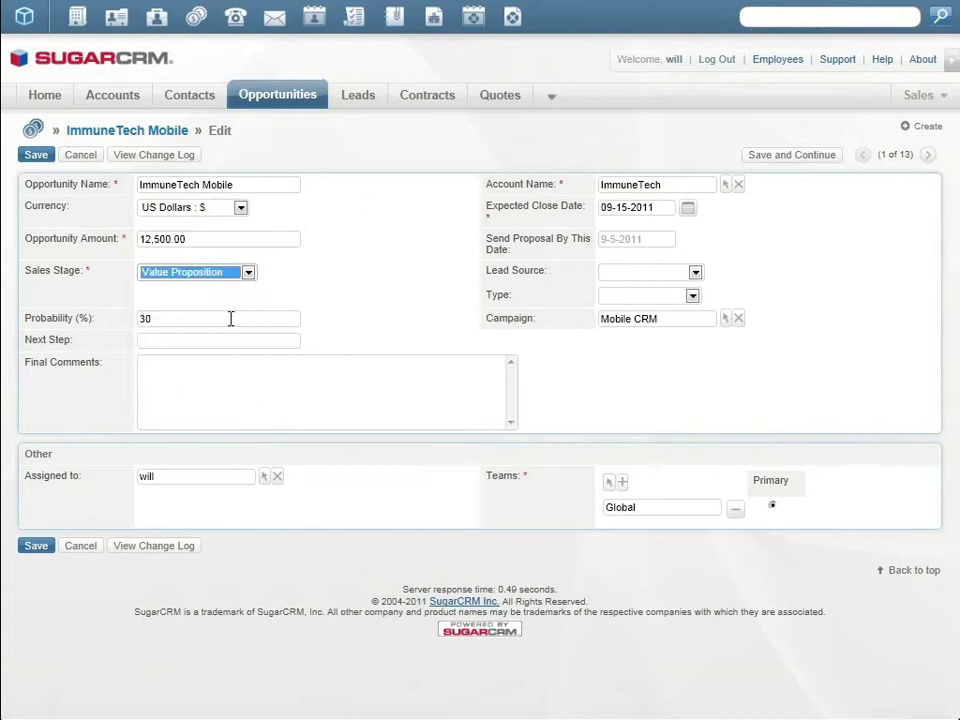
pyautogui.click(688, 208)
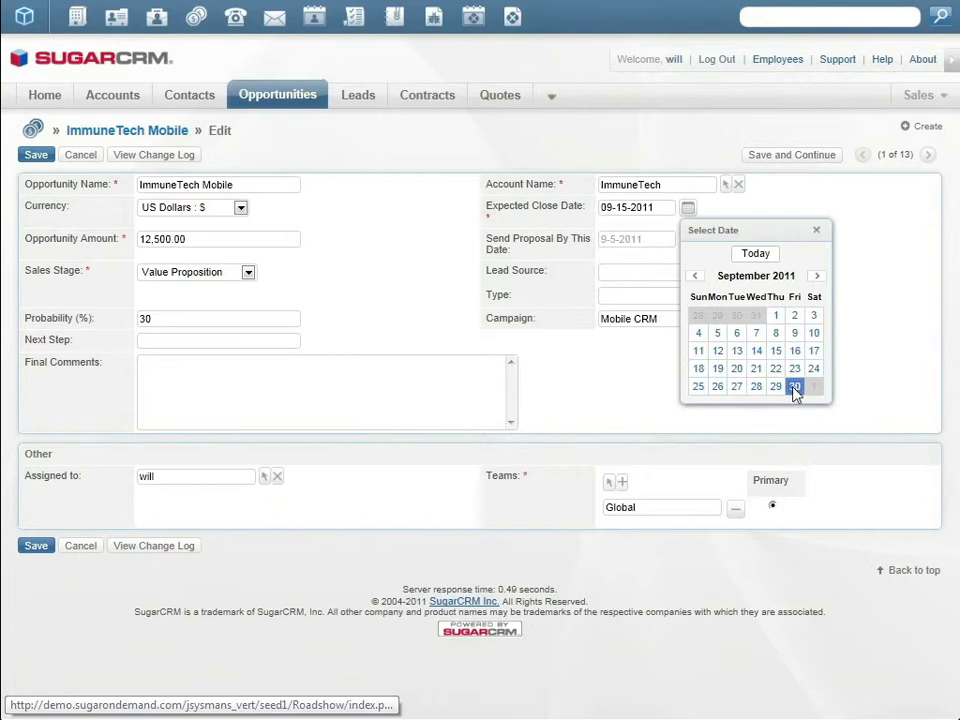
pyautogui.click(794, 387)
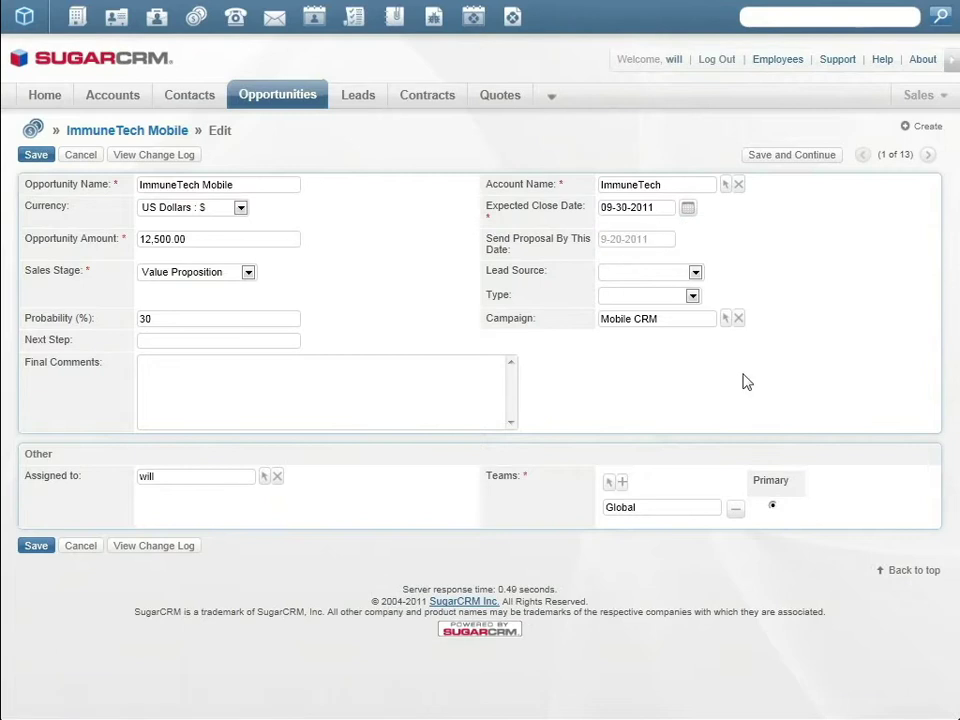
pyautogui.click(35, 155)
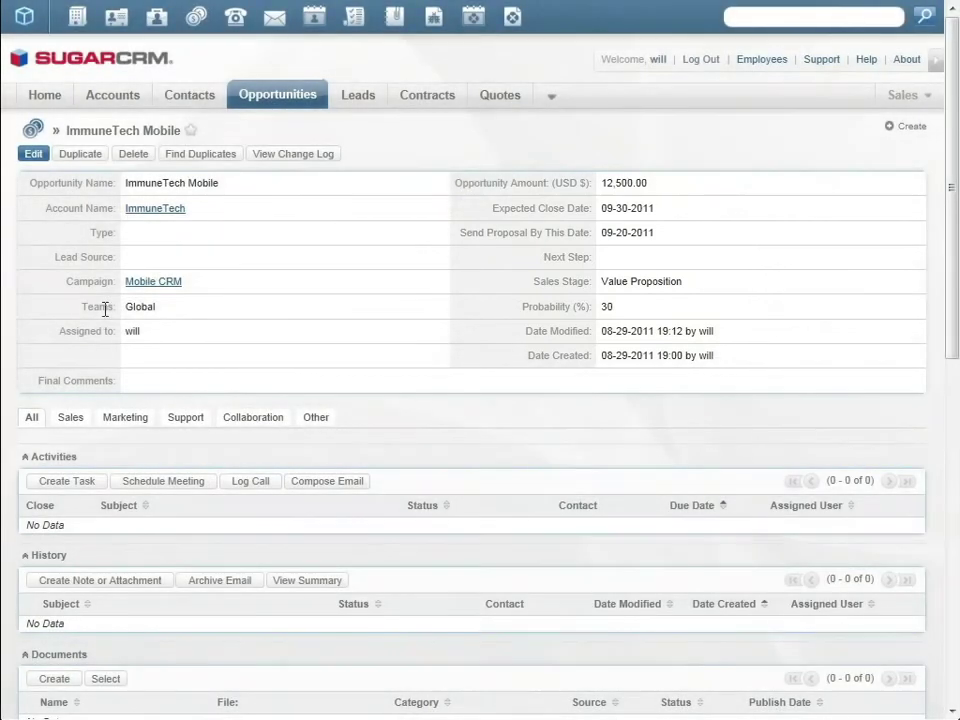
# Step: Schedule the 'online demo' LotusLive meeting for ImmuneTech Mobile on September 1, 2011
pyautogui.click(160, 485)
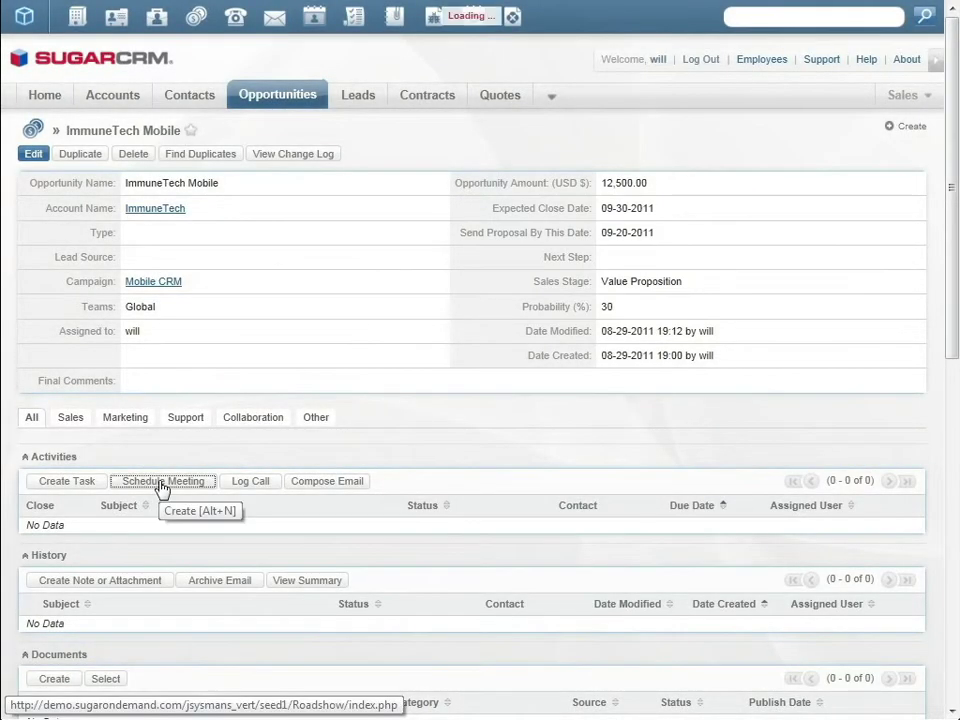
pyautogui.click(183, 508)
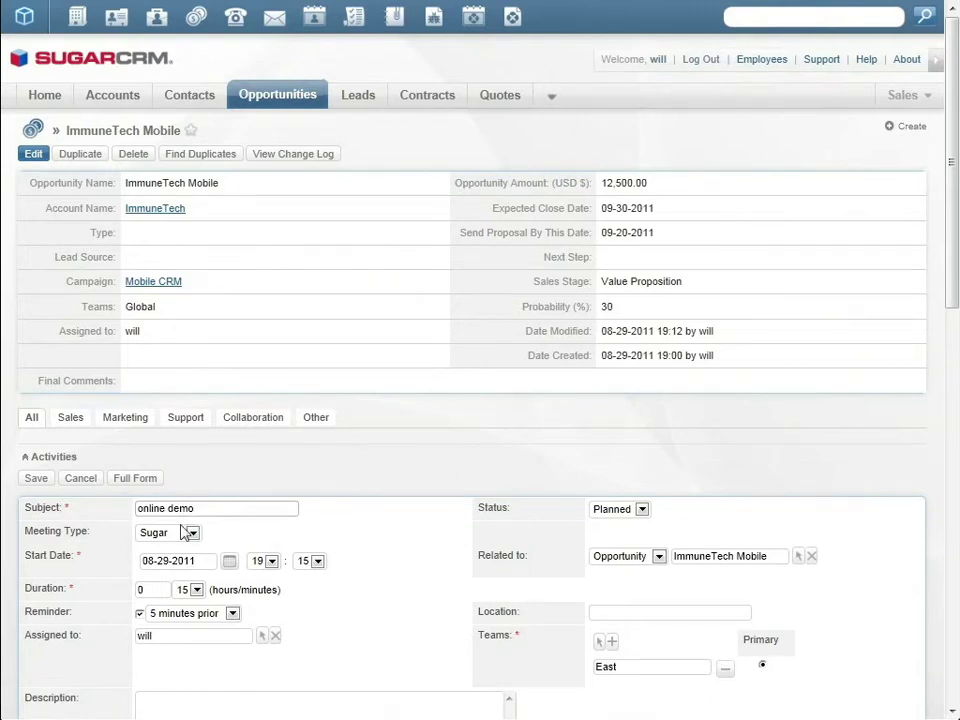
pyautogui.click(189, 532)
pyautogui.click(222, 553)
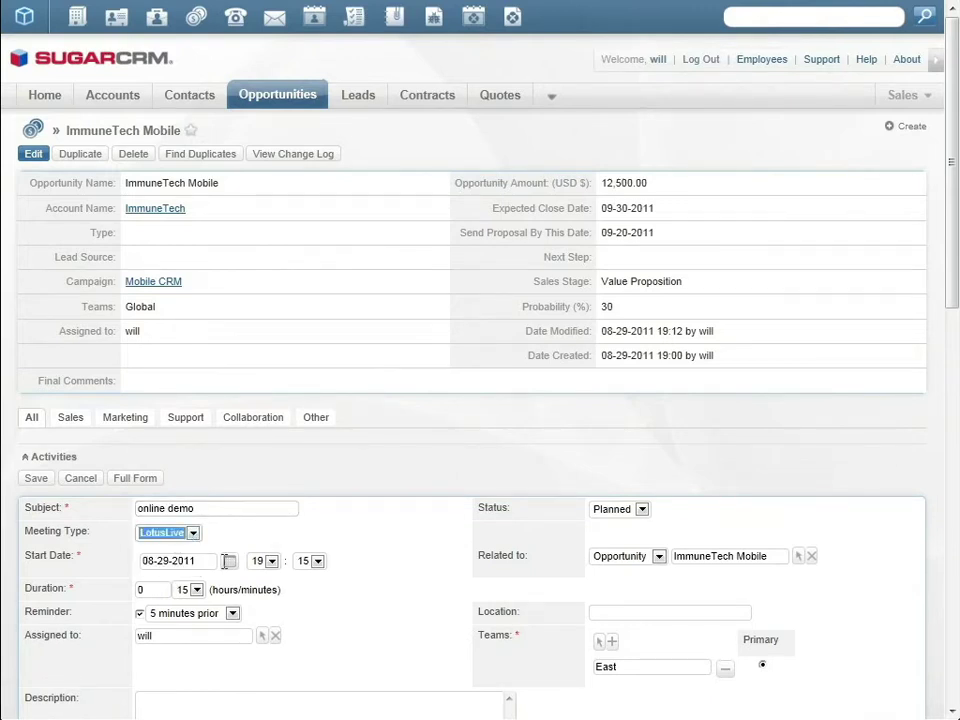
pyautogui.click(228, 561)
pyautogui.scroll(-3, 326, 647)
pyautogui.click(359, 305)
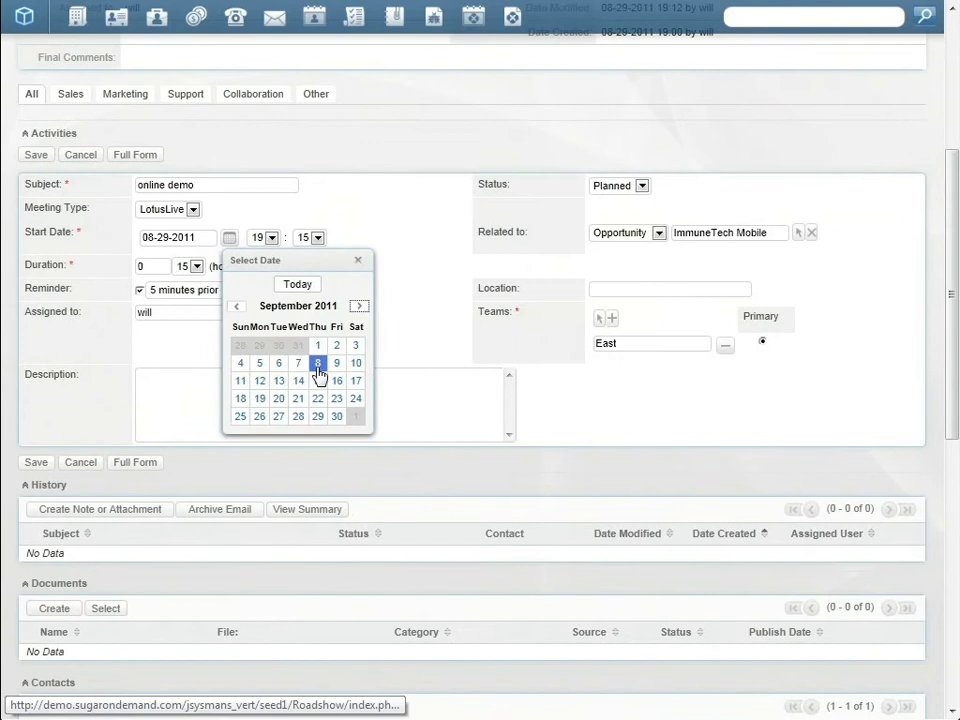
pyautogui.click(317, 346)
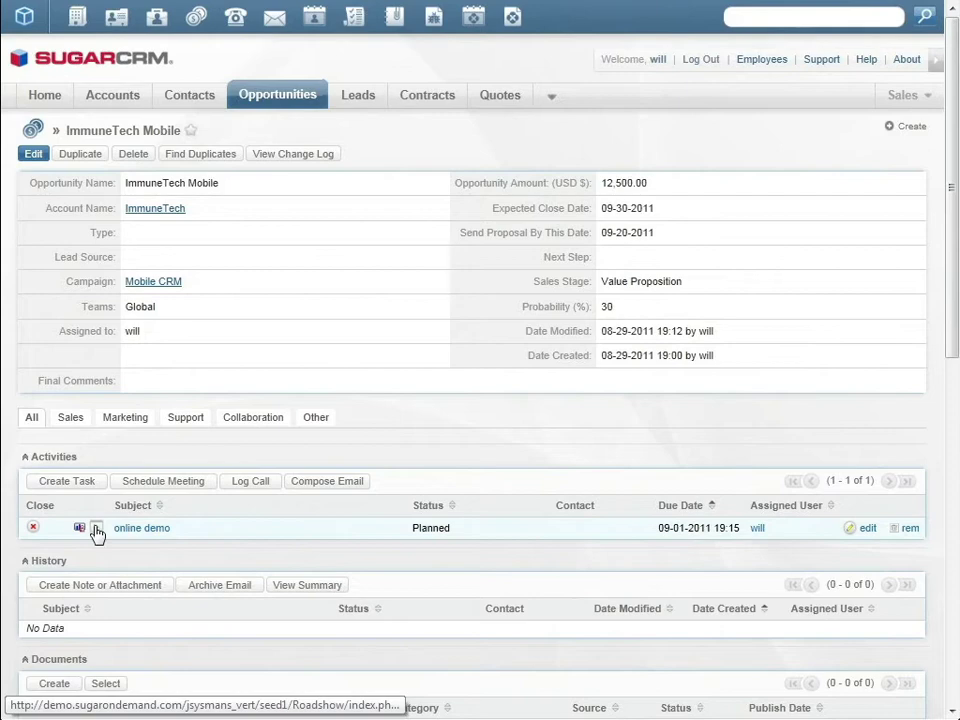
# Step: Present the CRM Made Mobile deck up to the Sugar Mobile Strategy slide, then end the conference
pyautogui.click(97, 533)
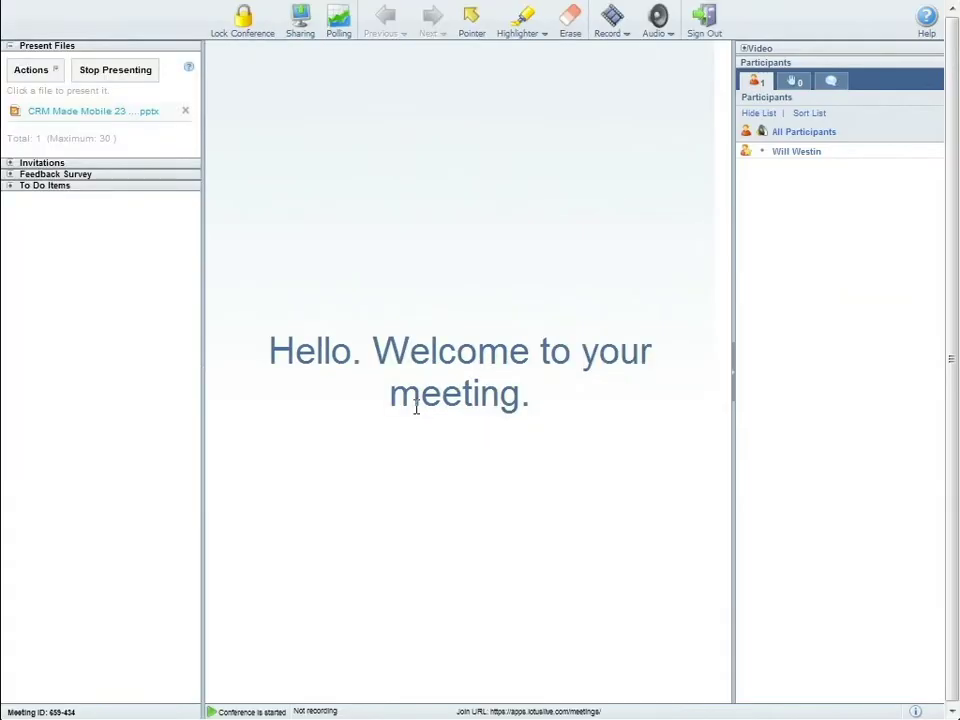
pyautogui.click(113, 113)
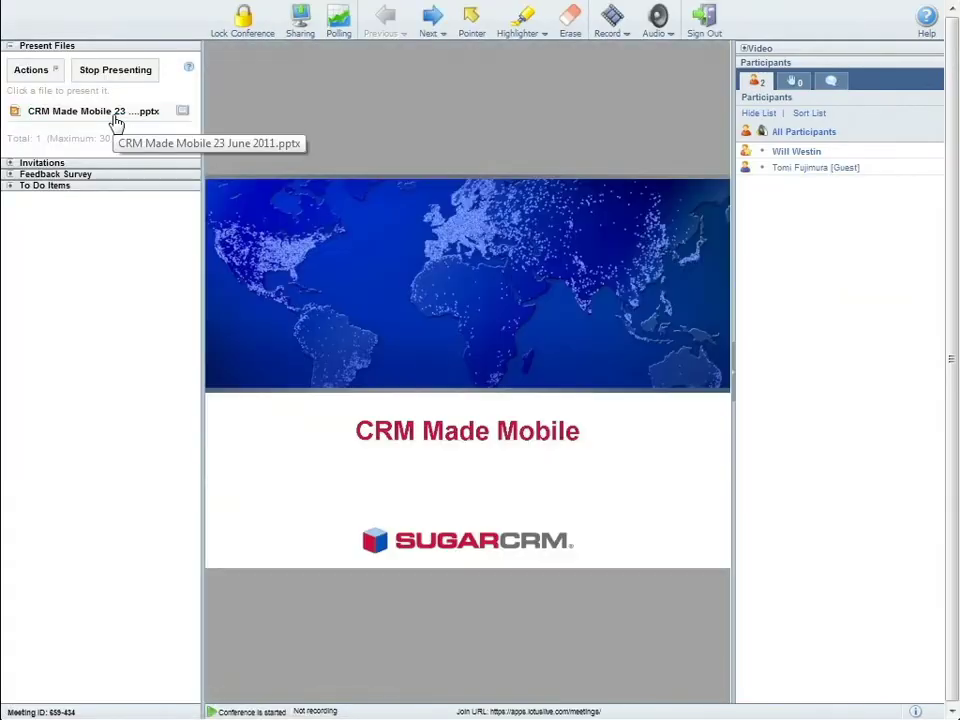
pyautogui.click(437, 34)
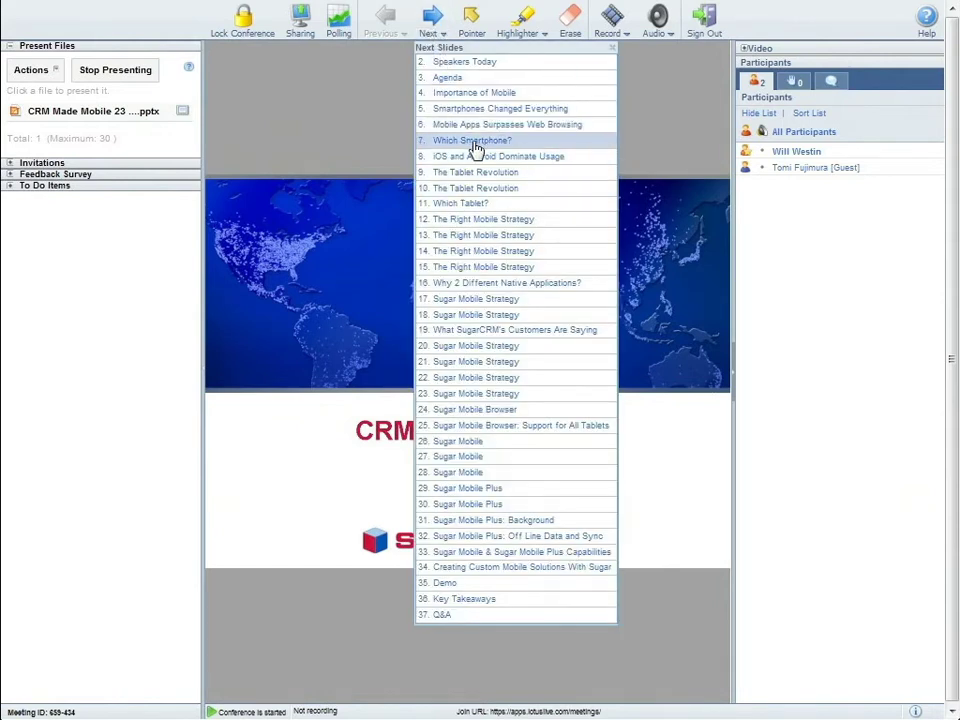
pyautogui.click(480, 267)
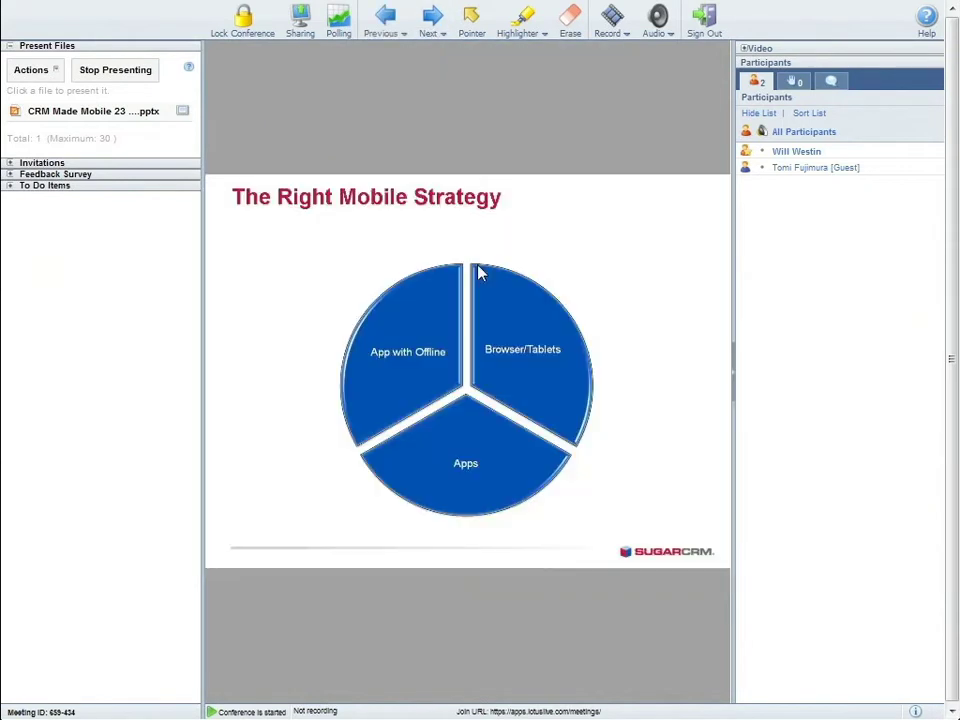
pyautogui.click(434, 24)
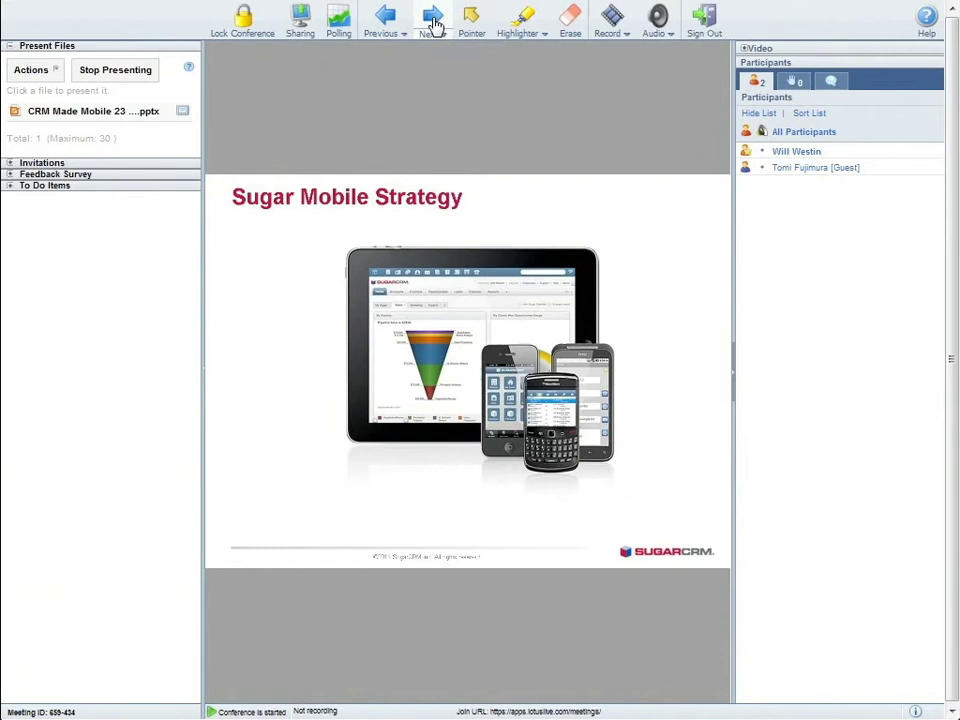
pyautogui.click(706, 17)
pyautogui.click(432, 414)
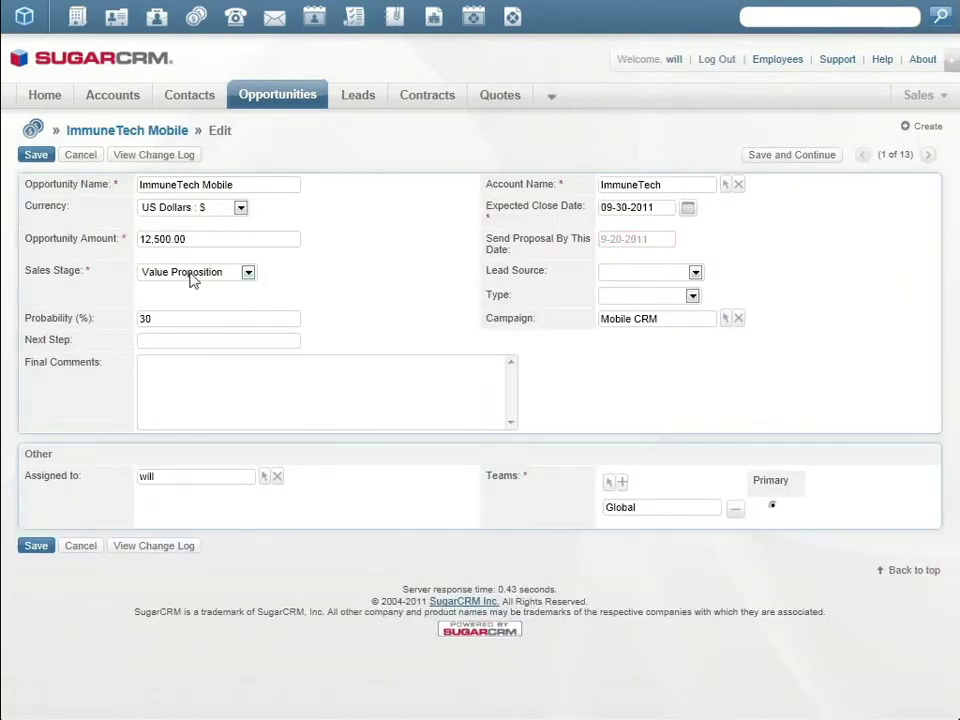
# Step: Move ImmuneTech Mobile to Proposal/Price Quote, set manager review to yes, and save
pyautogui.click(193, 280)
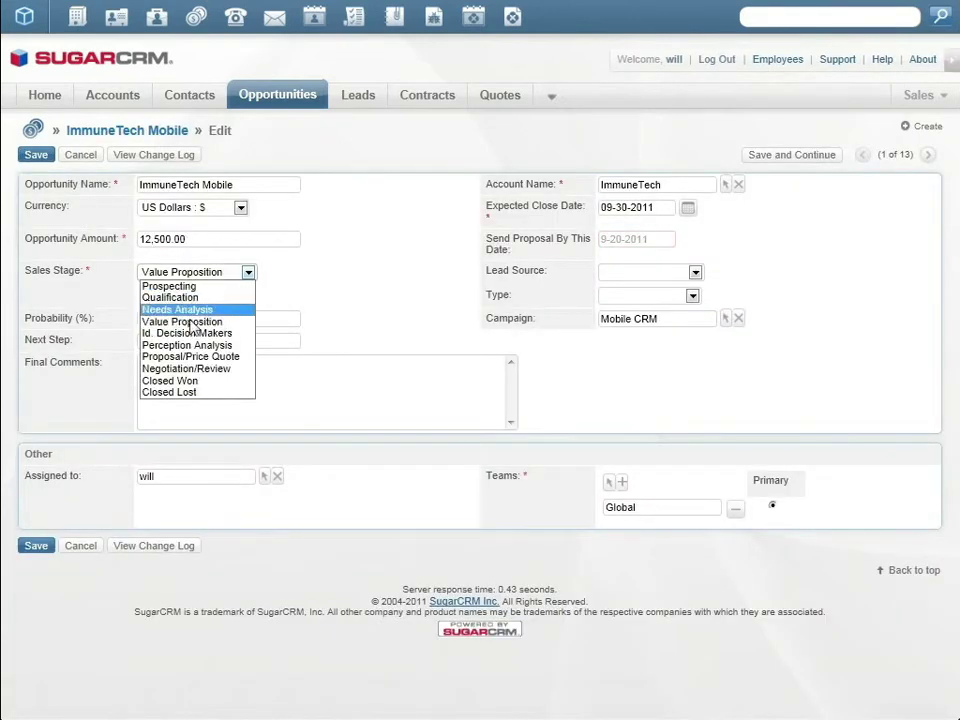
pyautogui.click(199, 357)
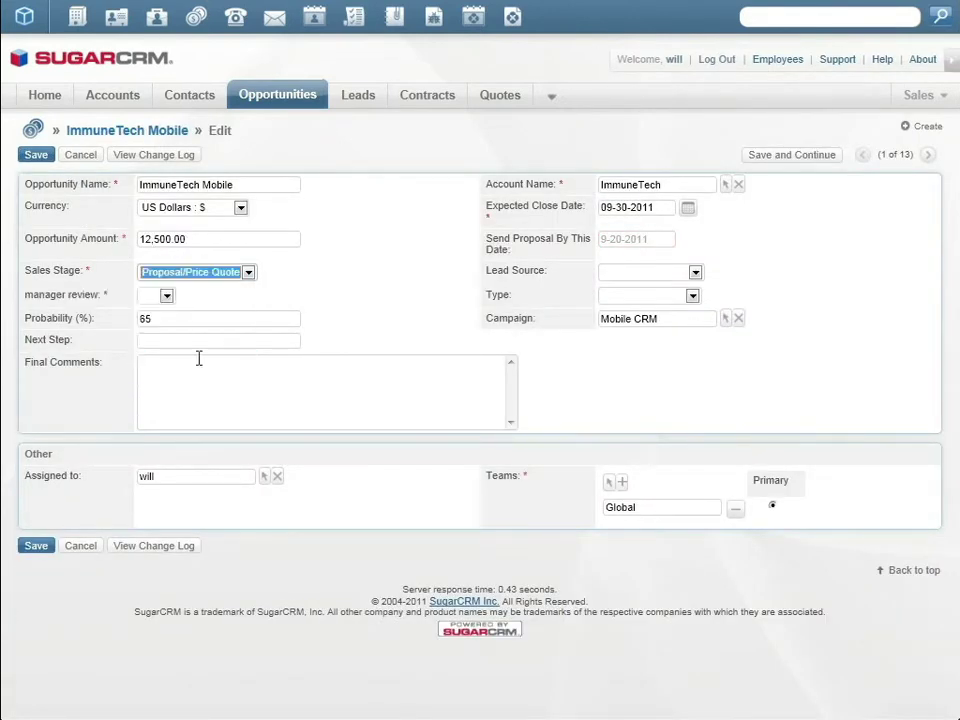
pyautogui.click(31, 157)
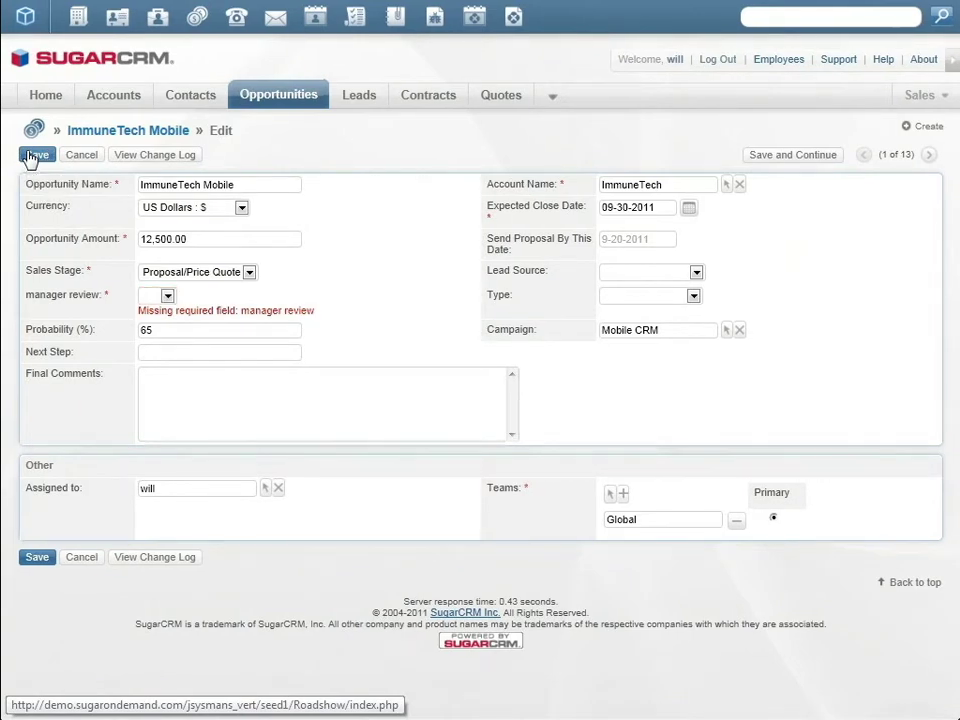
pyautogui.click(155, 296)
pyautogui.click(145, 318)
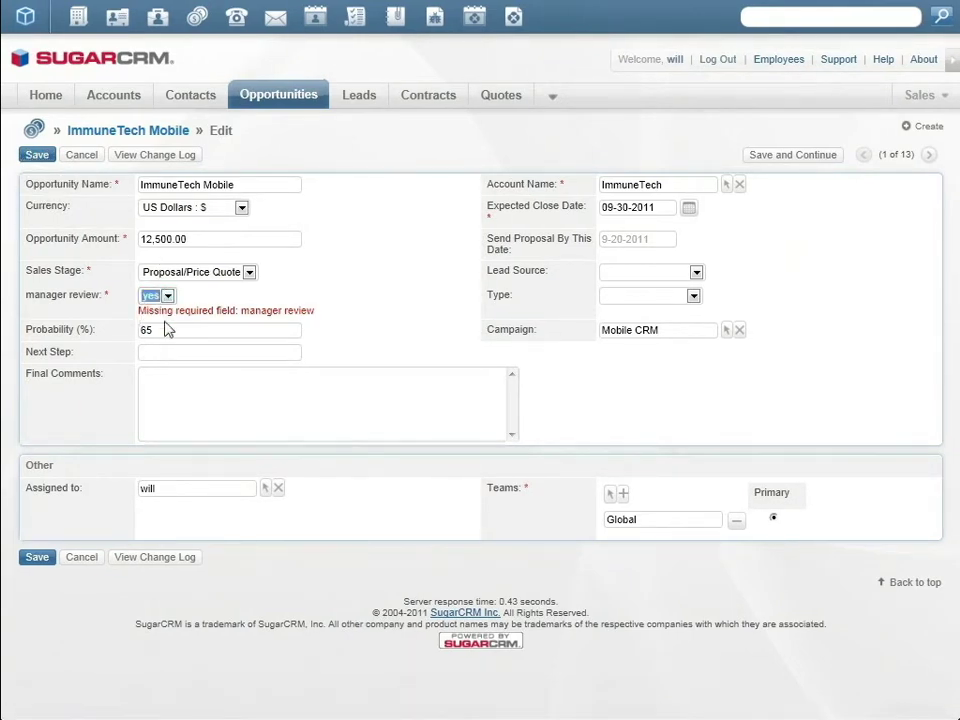
pyautogui.click(36, 155)
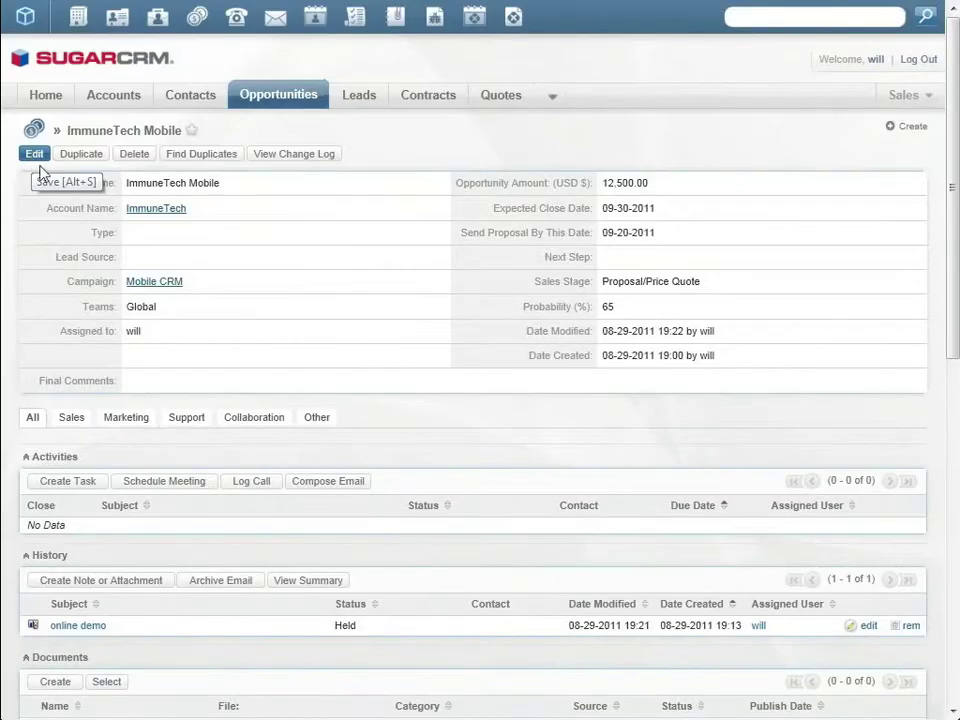
# Step: Create a LotusLive-sourced document from Proposal4Immunetech.docx under the opportunity and save it
pyautogui.scroll(-3, 154, 606)
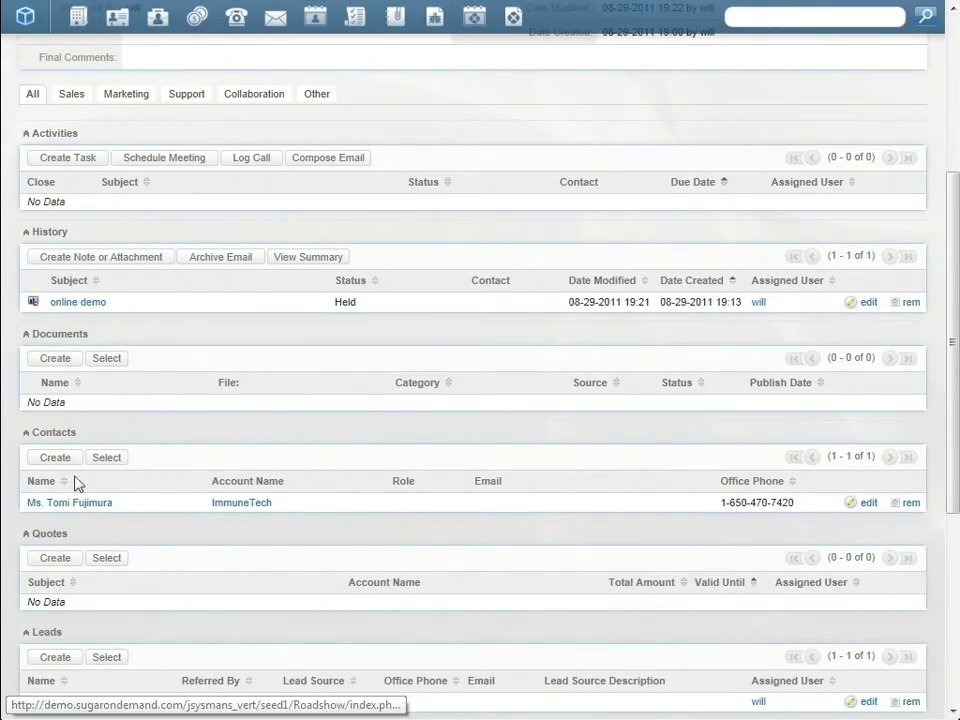
pyautogui.click(57, 362)
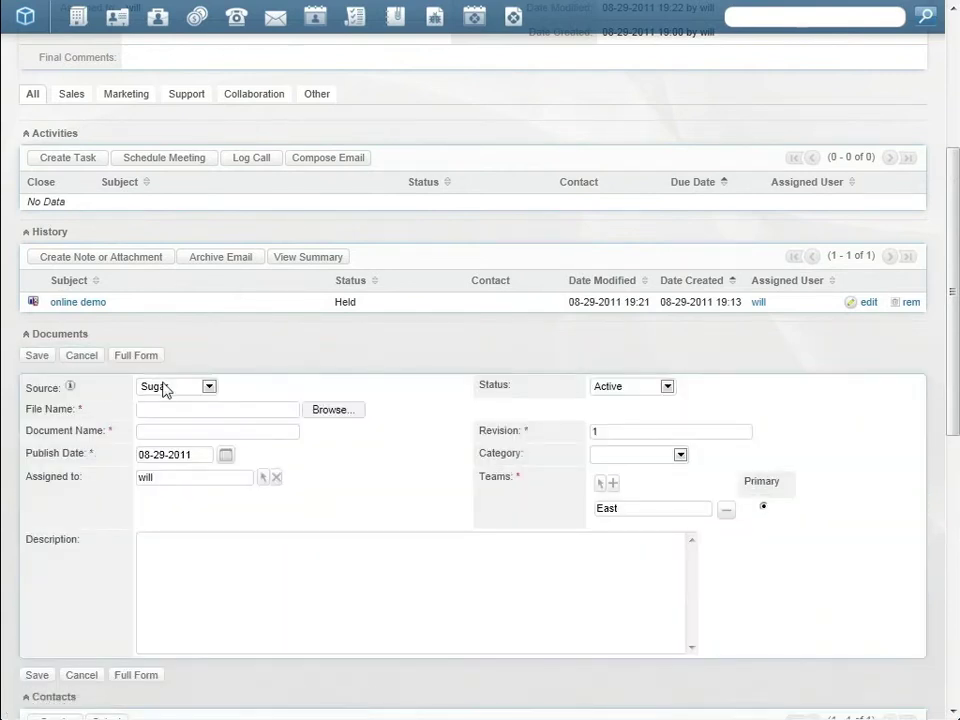
pyautogui.click(165, 390)
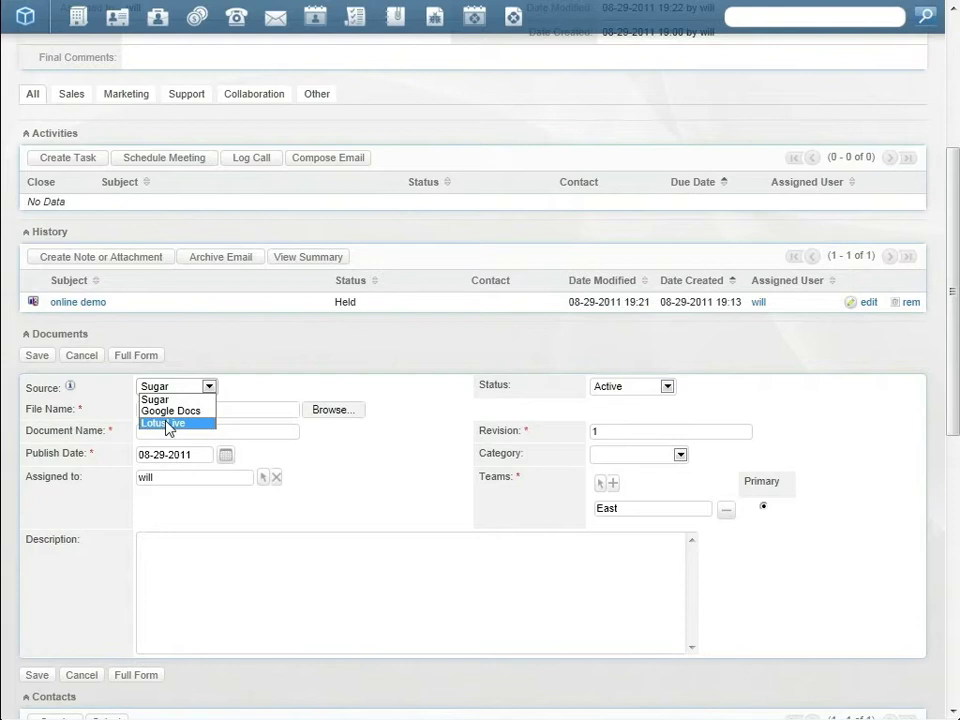
pyautogui.click(167, 424)
pyautogui.click(326, 411)
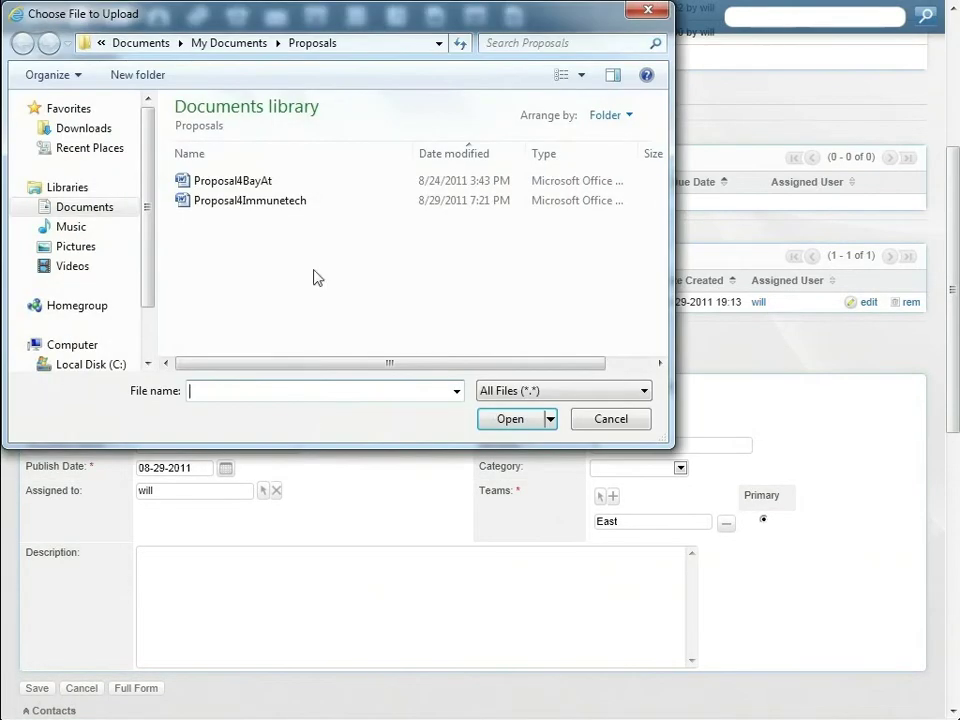
pyautogui.click(280, 200)
pyautogui.click(512, 419)
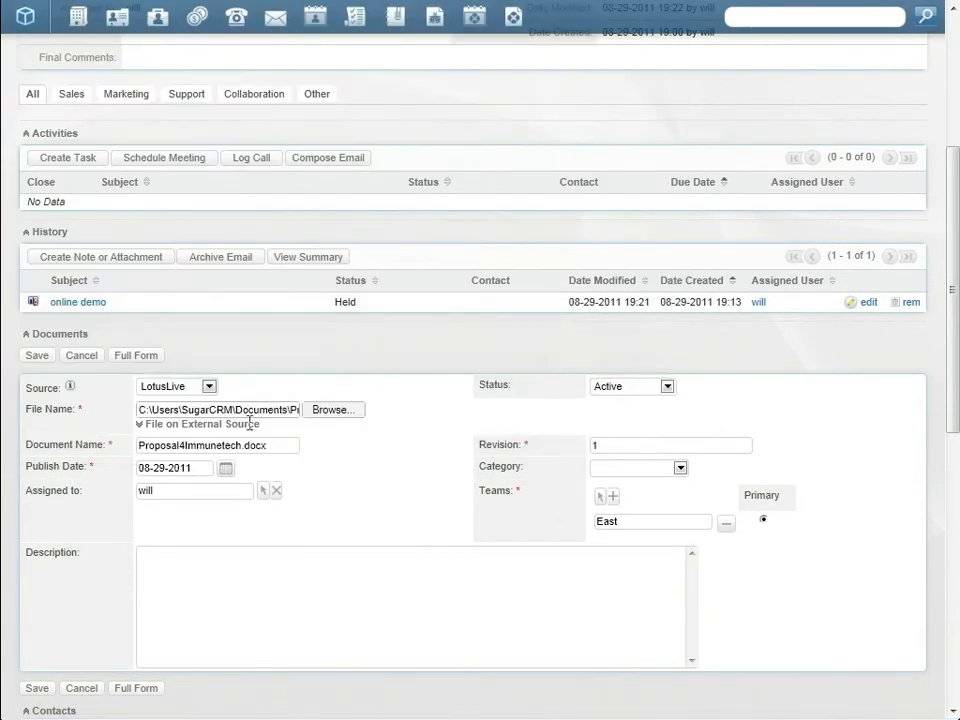
pyautogui.click(38, 357)
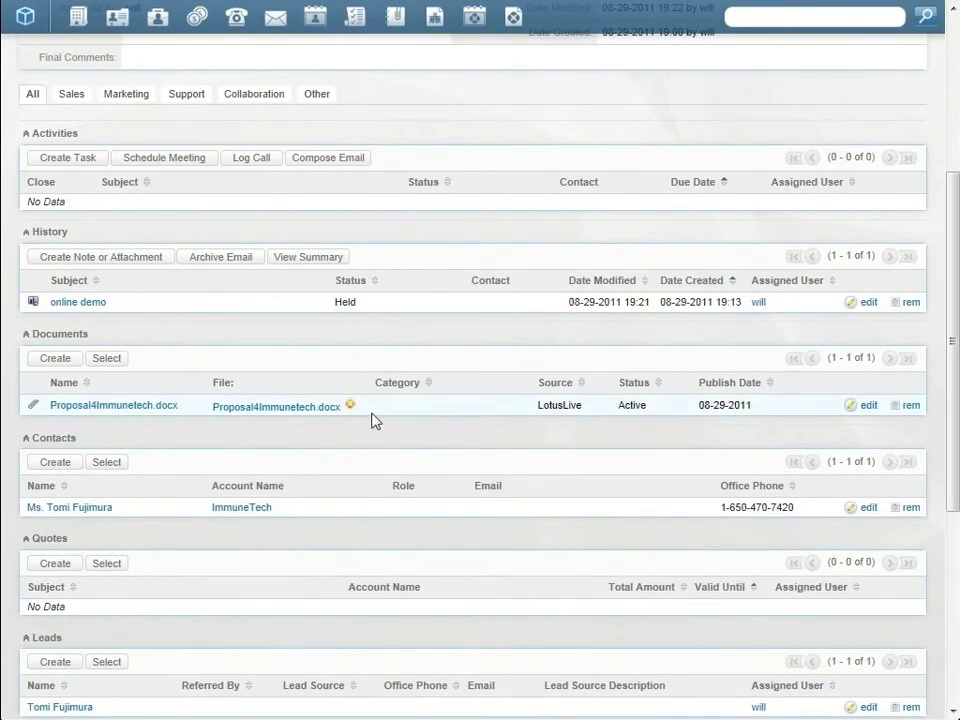
# Step: Open Proposal4Immunetech.docx in LotusLive Files from its icon in the Documents subpanel
pyautogui.click(351, 412)
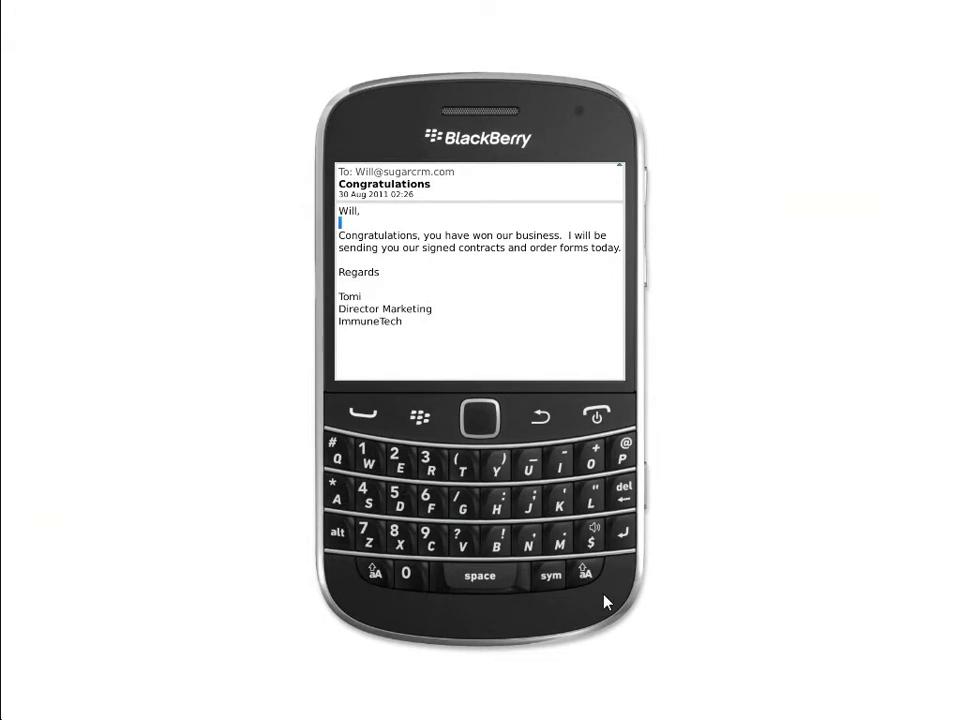
# Step: Copy the Congratulations email to Sugar, associated with the ImmuneTech contact
pyautogui.click(420, 416)
pyautogui.scroll(-8, 418, 354)
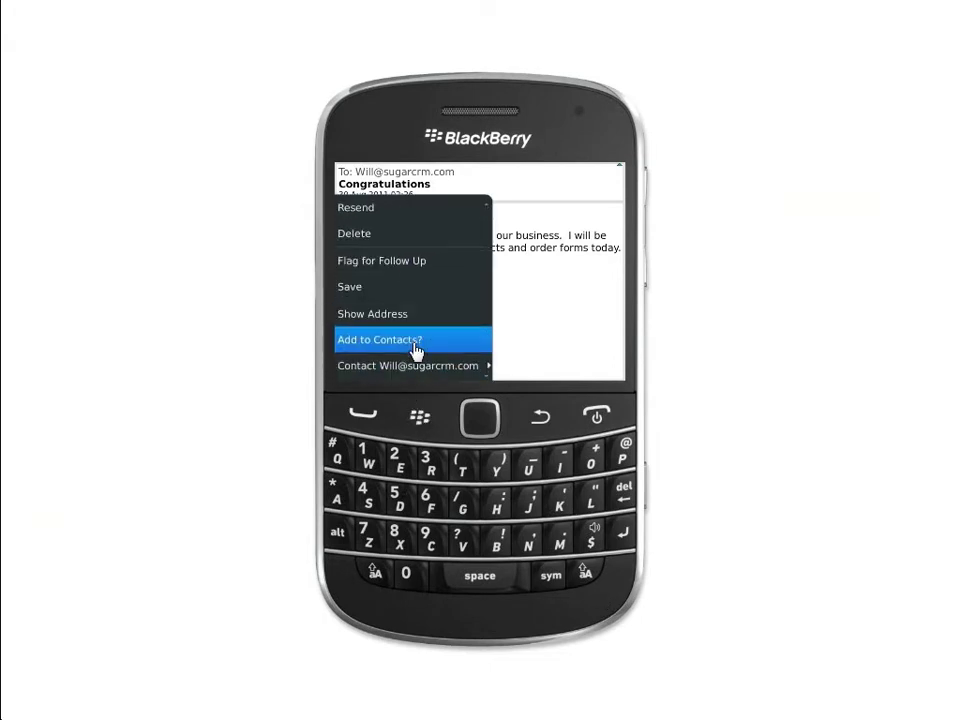
pyautogui.scroll(-2, 418, 350)
pyautogui.click(415, 350)
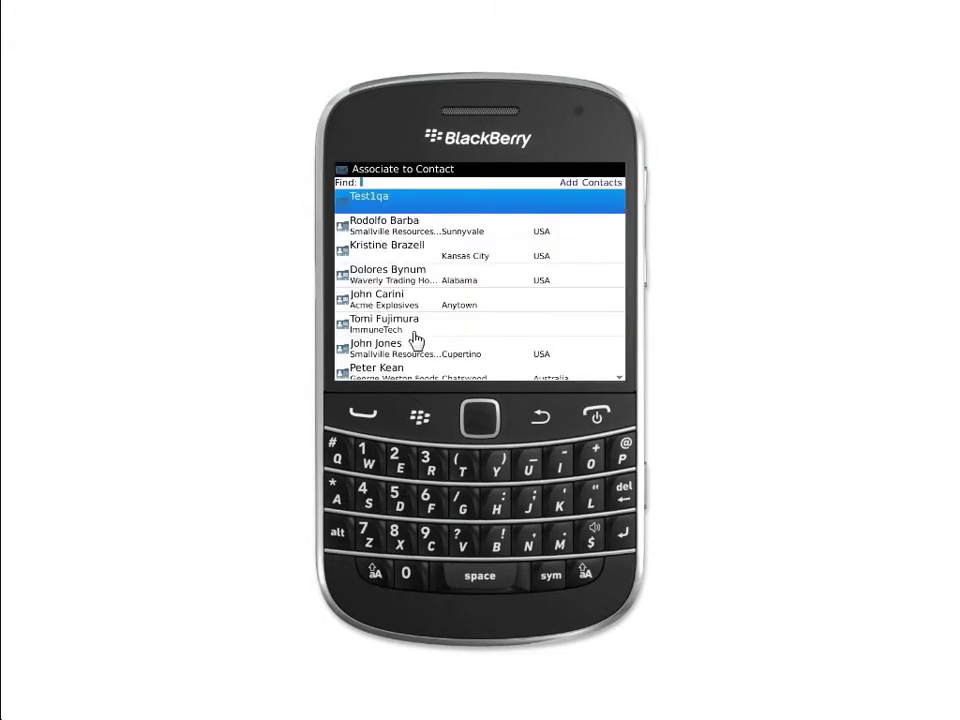
pyautogui.click(415, 342)
pyautogui.click(455, 282)
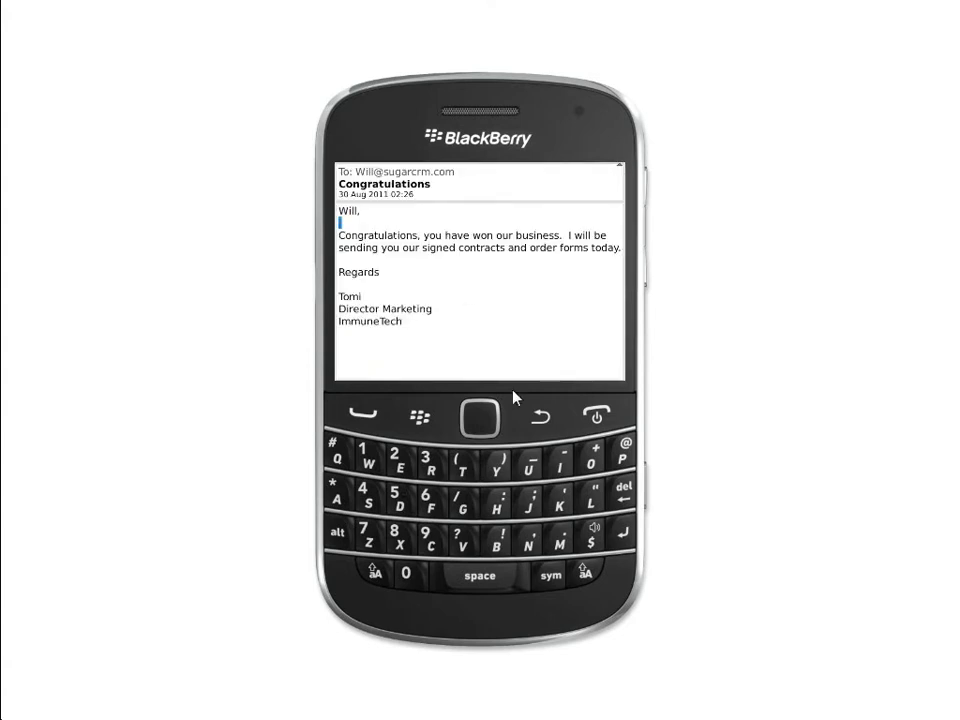
# Step: In Sugar Mobile Plus, set the ImmuneTech Mobile opportunity's sales stage to Closed Won and save
pyautogui.click(540, 416)
pyautogui.click(420, 416)
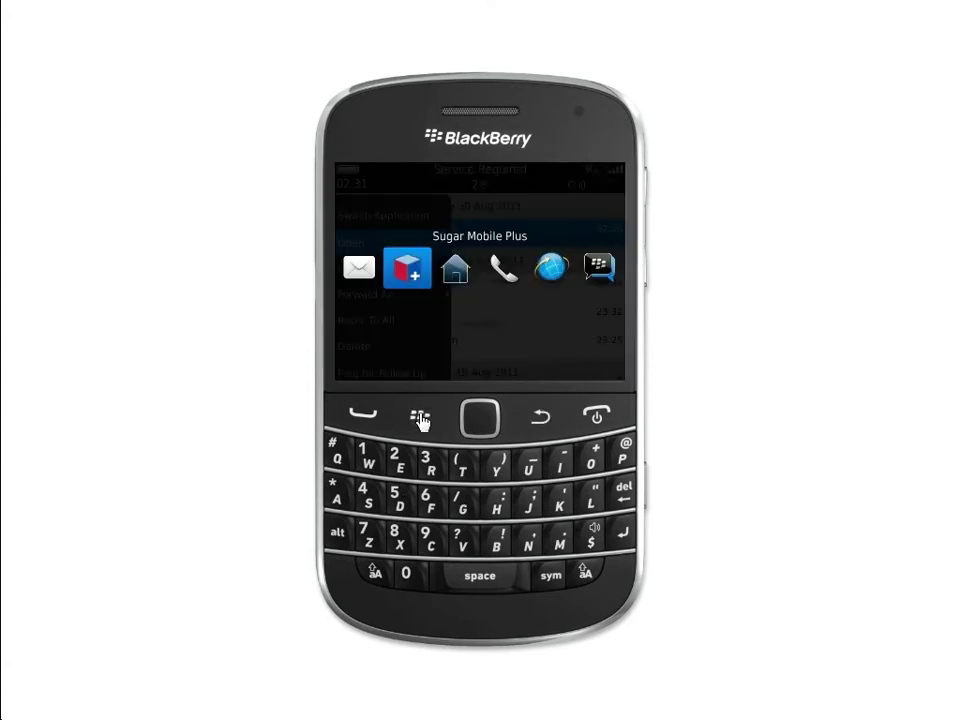
pyautogui.click(408, 264)
pyautogui.click(553, 186)
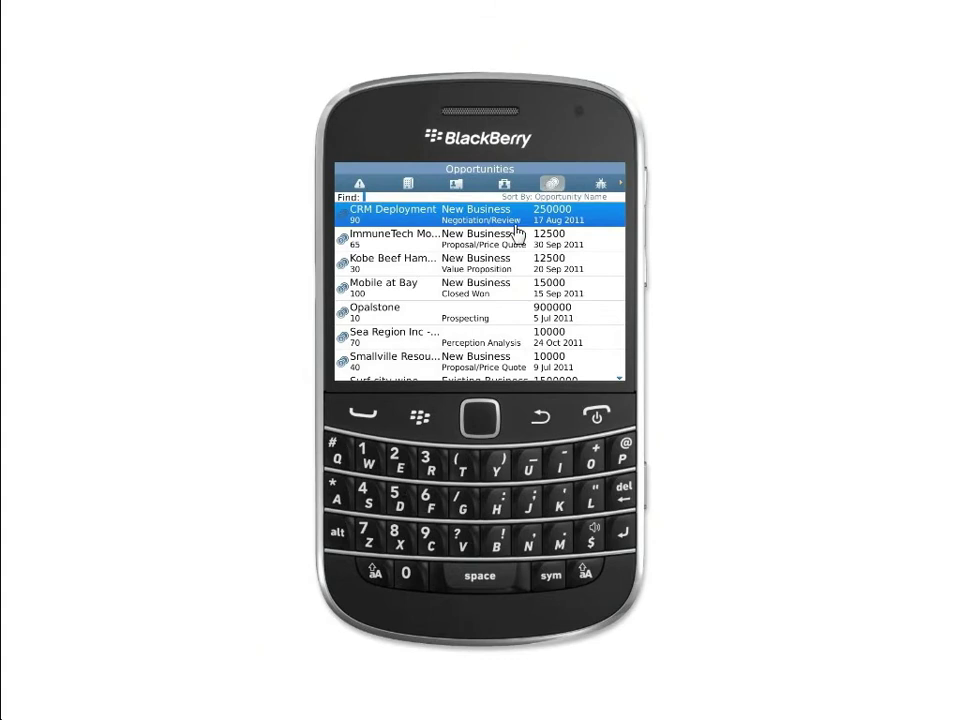
pyautogui.click(495, 249)
pyautogui.scroll(-4, 521, 328)
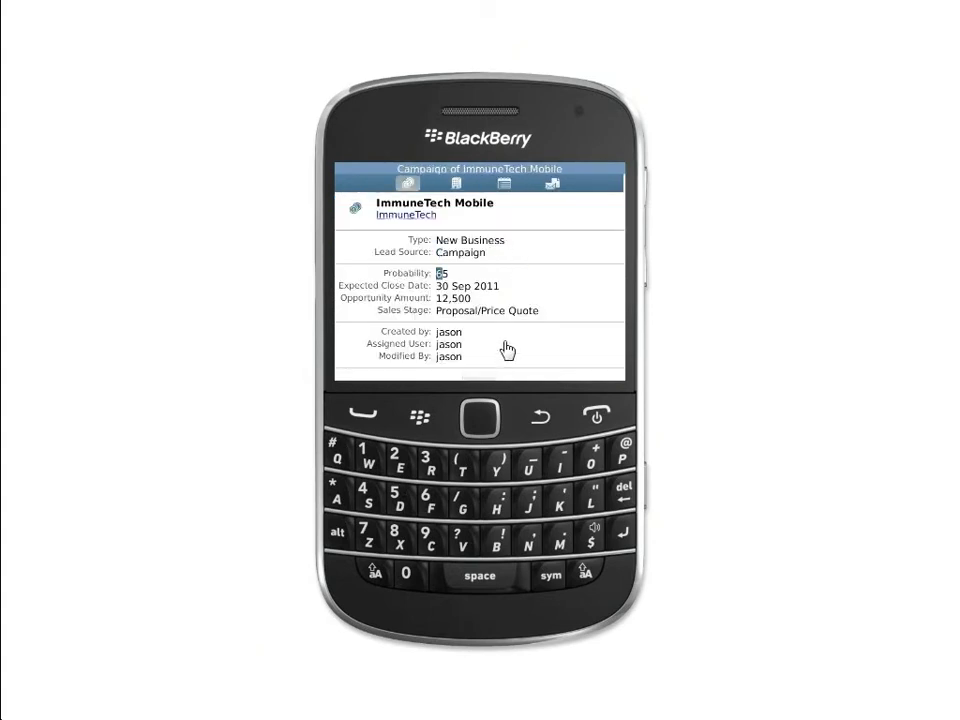
pyautogui.click(479, 368)
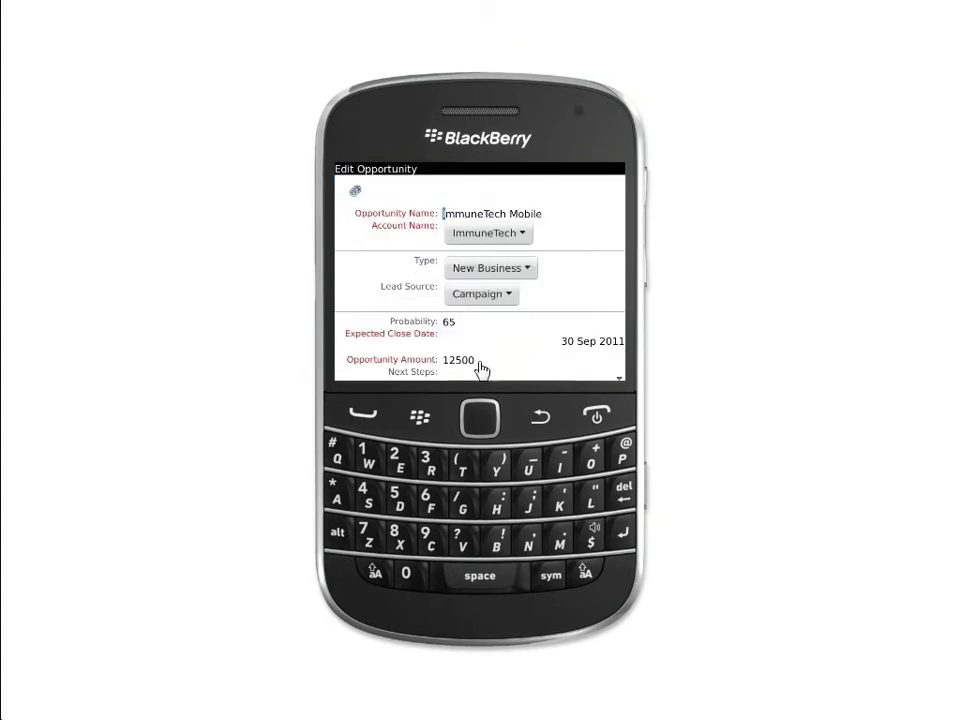
pyautogui.scroll(-2, 504, 350)
pyautogui.scroll(-1, 505, 347)
pyautogui.click(514, 315)
pyautogui.scroll(-4, 508, 336)
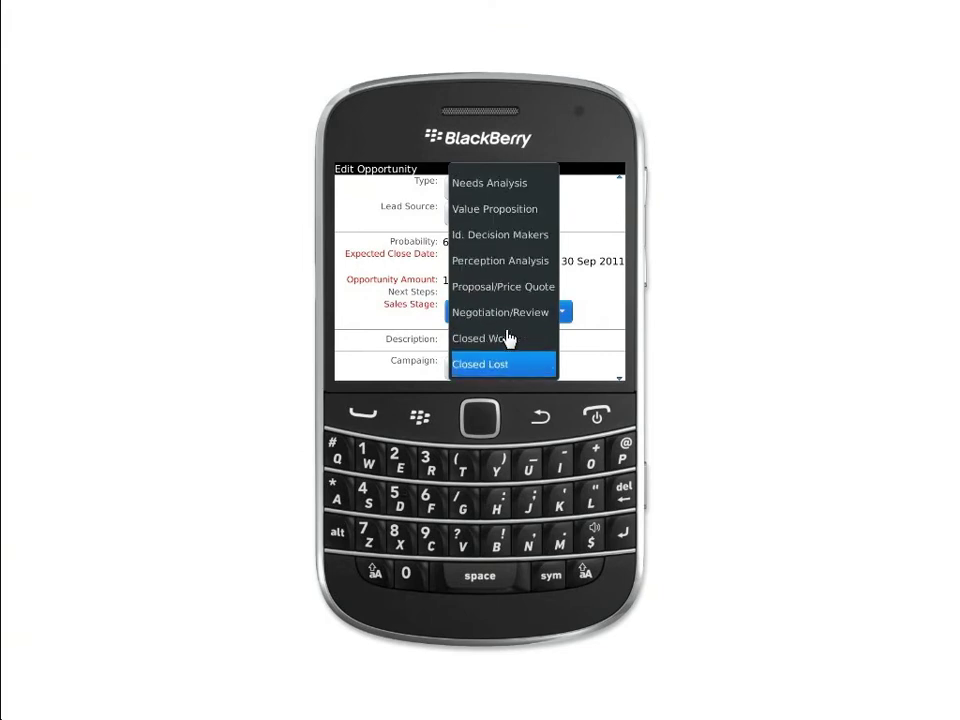
pyautogui.click(508, 338)
pyautogui.scroll(-1, 488, 370)
pyautogui.click(454, 364)
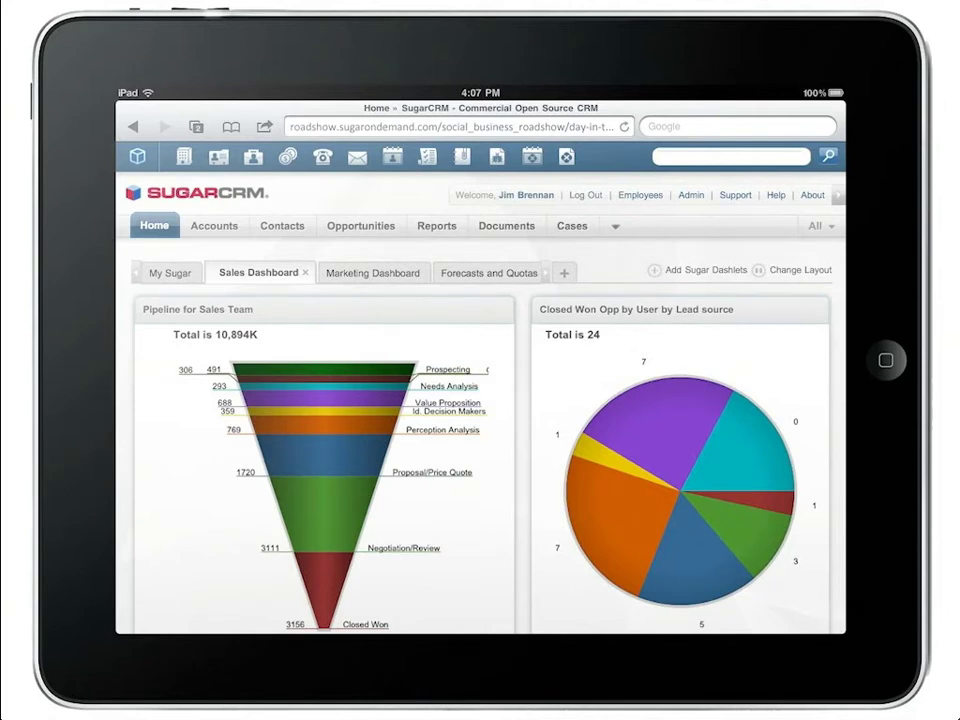
# Step: Show the Activity Streams dashboard listing the $12,500.00 ImmuneTech Mobile win
pyautogui.click(382, 272)
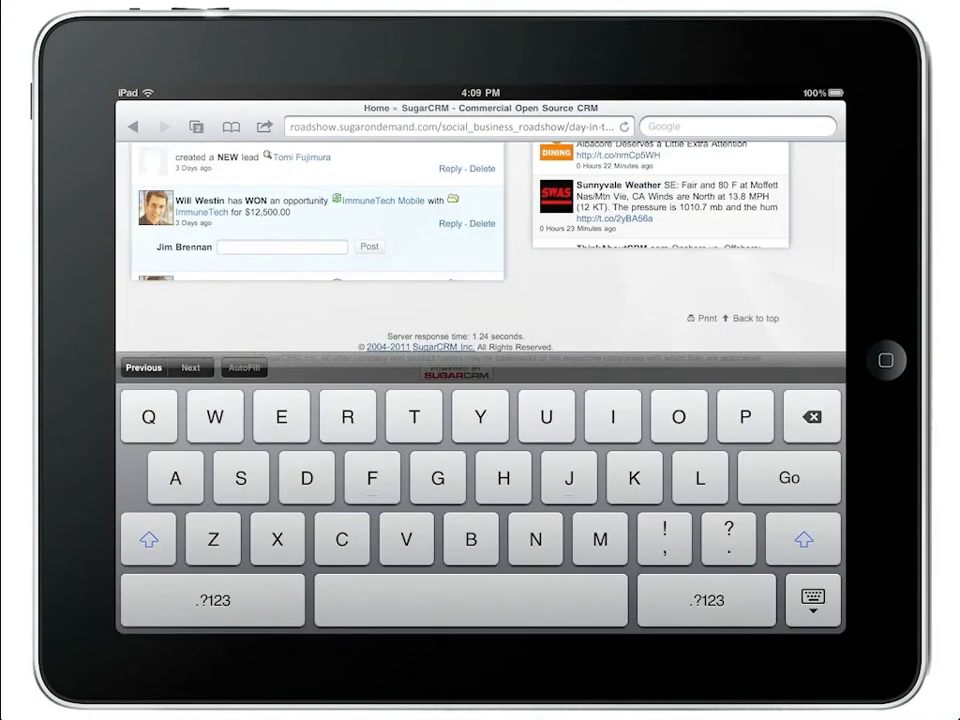
# Step: Post the reply 'Congratulations, this deal brought us over quota' under the ImmuneTech Mobile win
pyautogui.write('Congratulations')
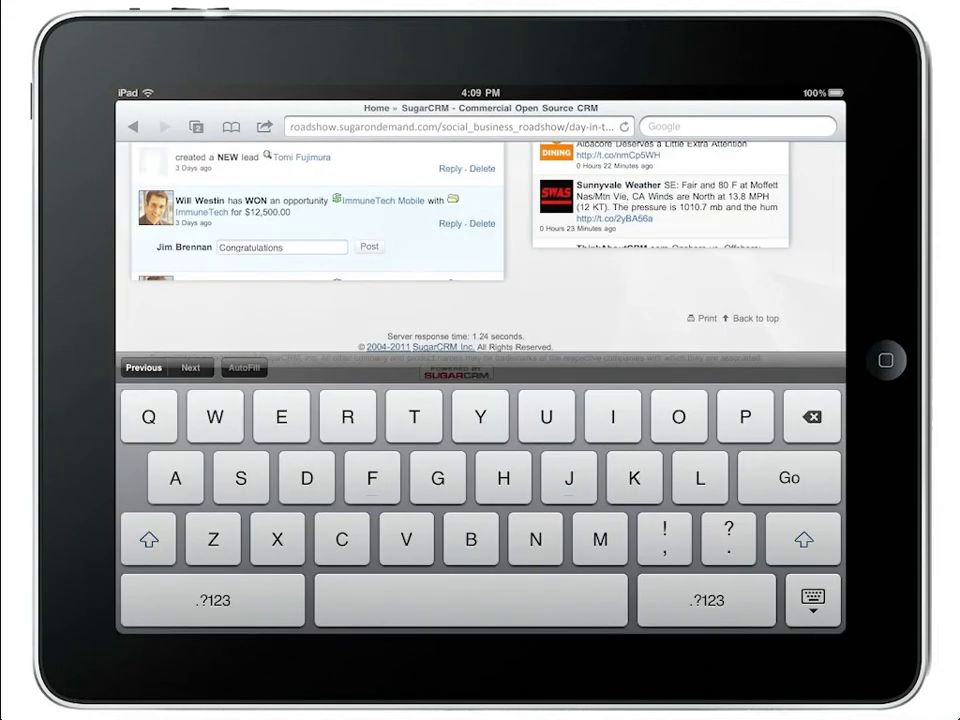
pyautogui.write(', this deal bro')
pyautogui.write('ught us over quota')
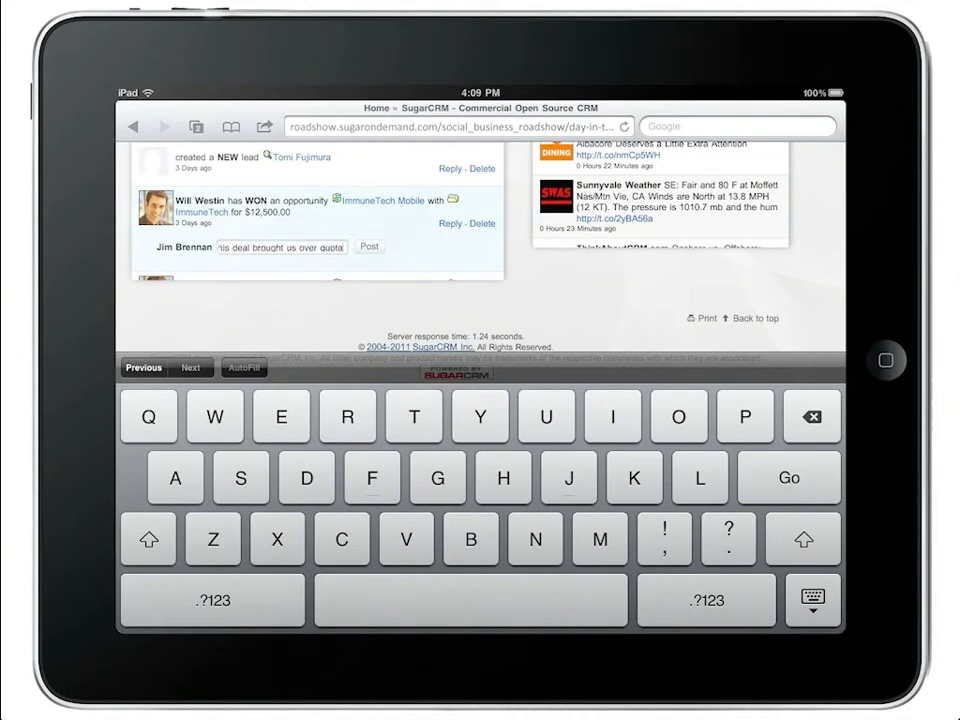
pyautogui.press('Return')
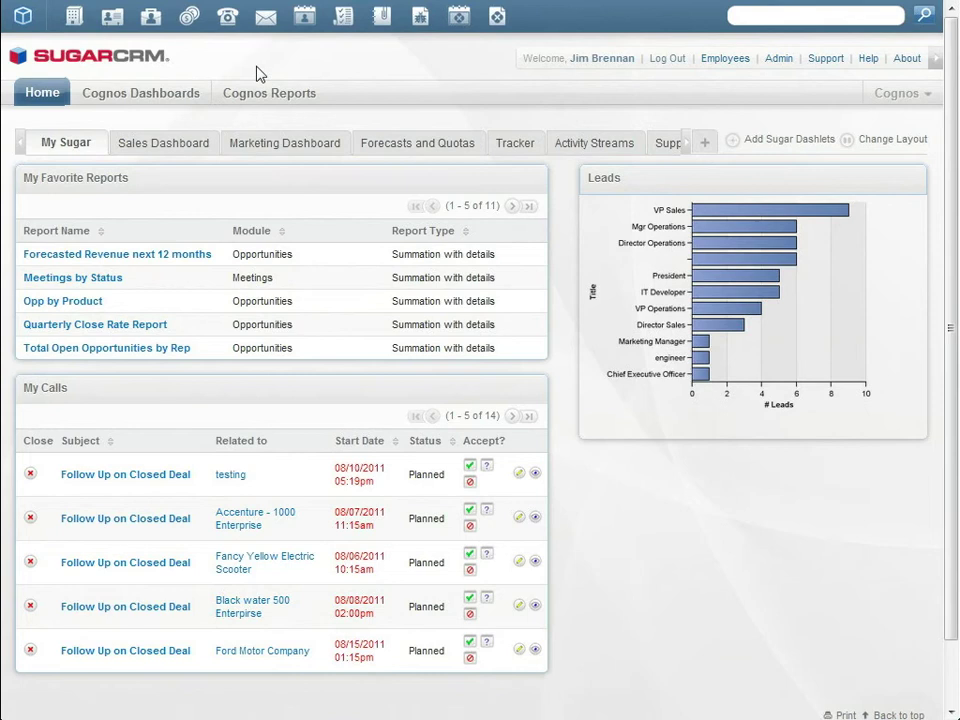
# Step: View the Cognos Opportunities Dashboard charts, then go to Cognos Reports
pyautogui.click(171, 101)
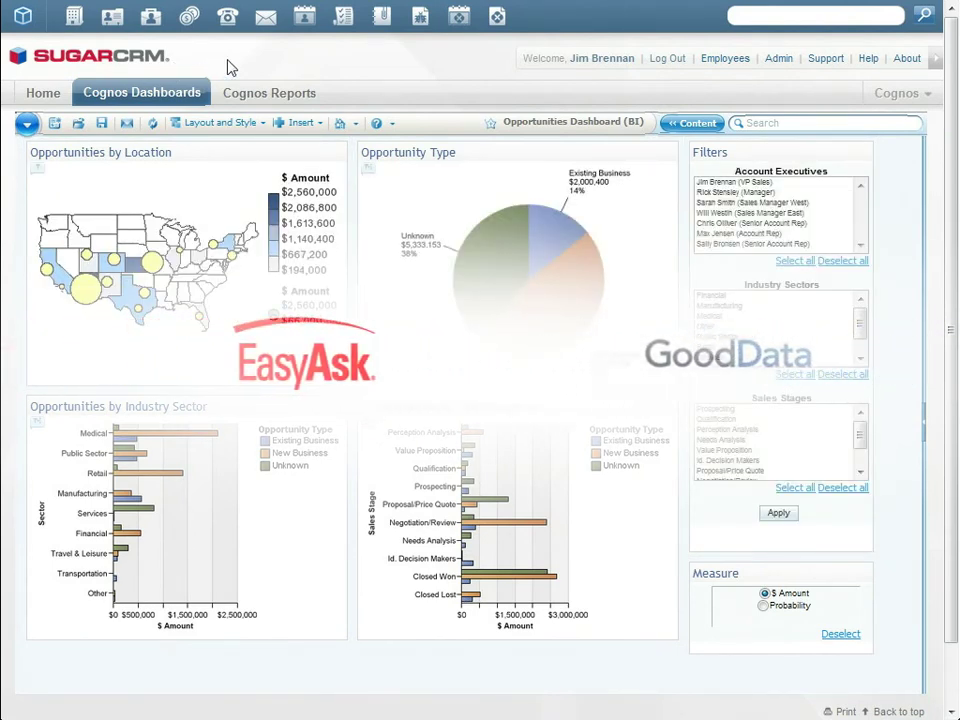
pyautogui.click(266, 93)
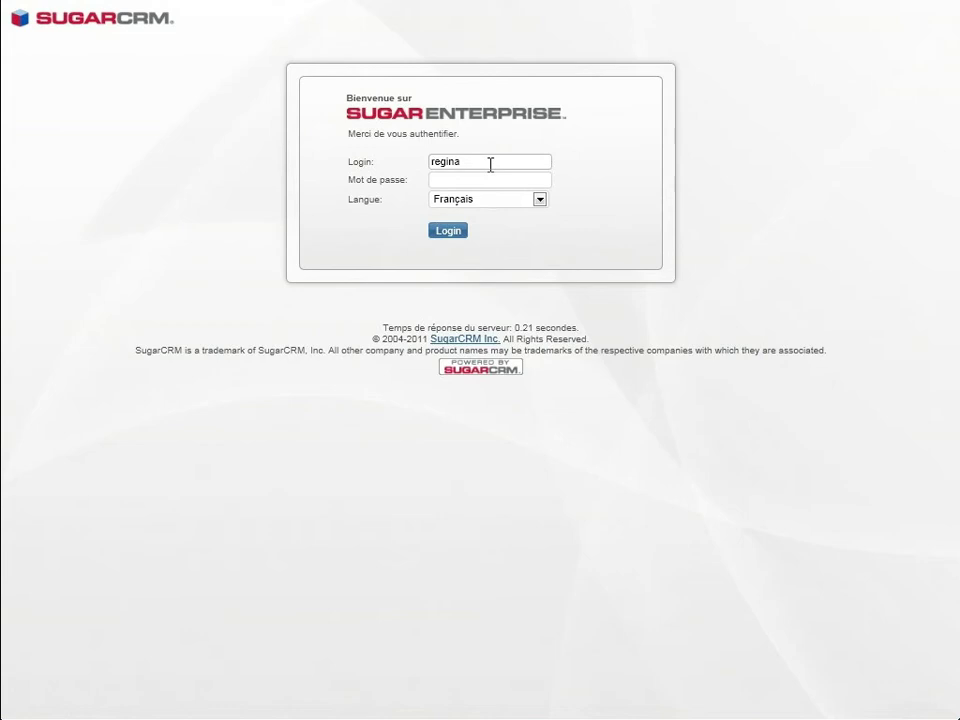
# Step: Log in with the password in Français, check My Support Dashboard, then return to My Sugar
pyautogui.press('Tab')
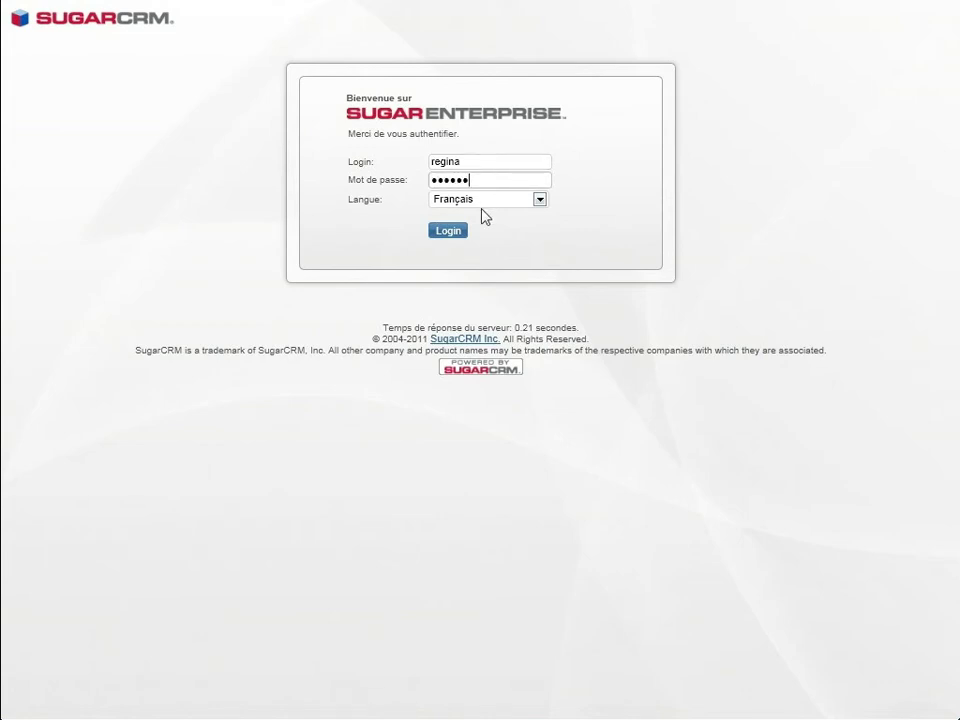
pyautogui.click(484, 204)
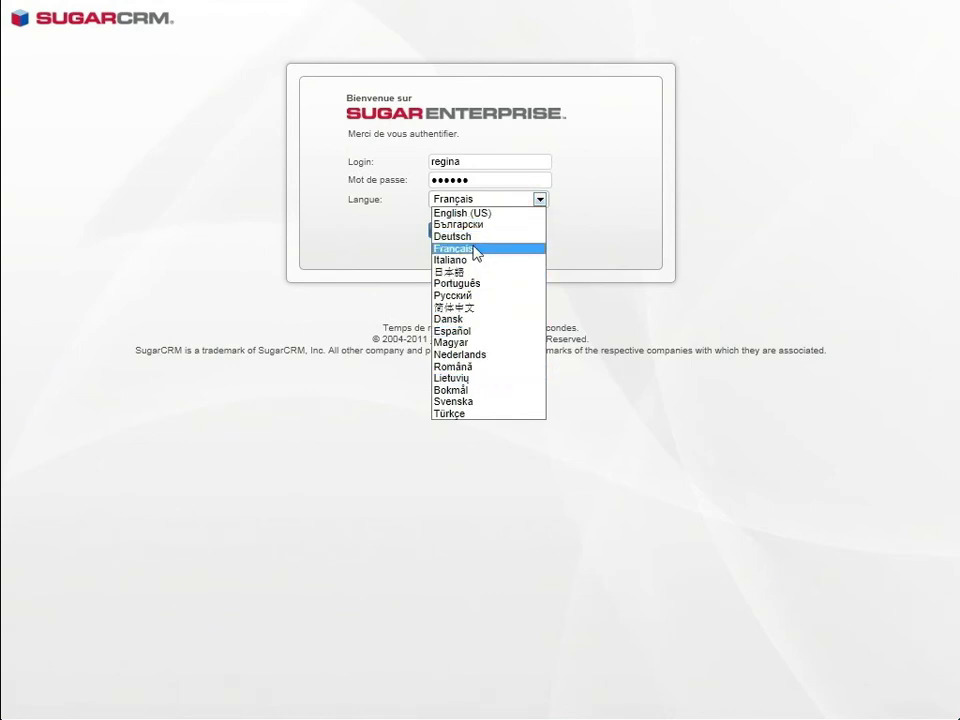
pyautogui.click(477, 249)
pyautogui.press('Return')
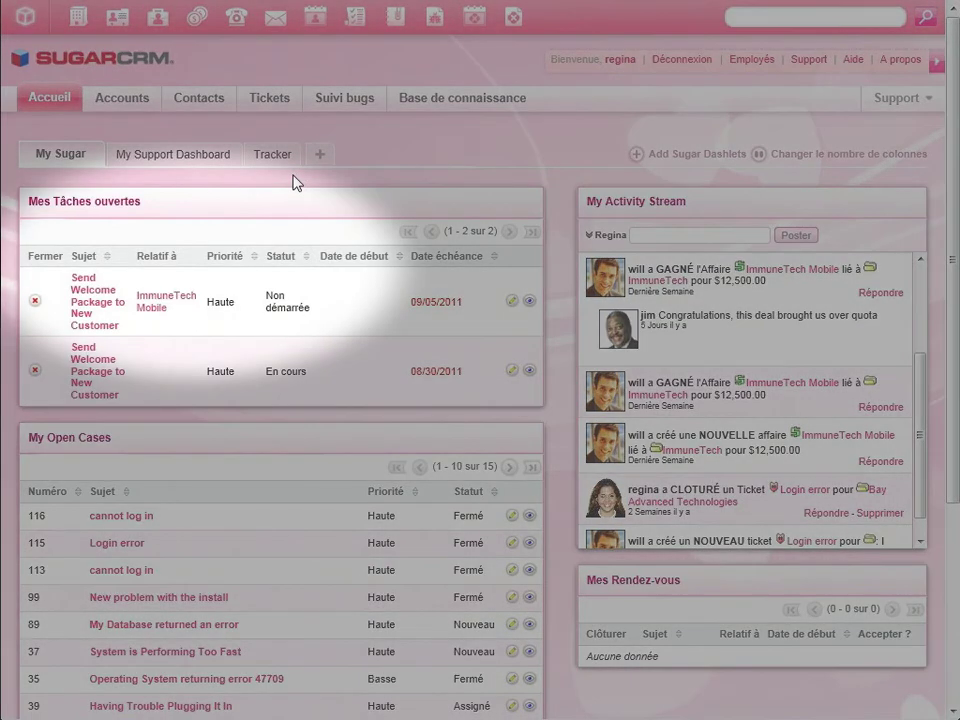
pyautogui.click(209, 157)
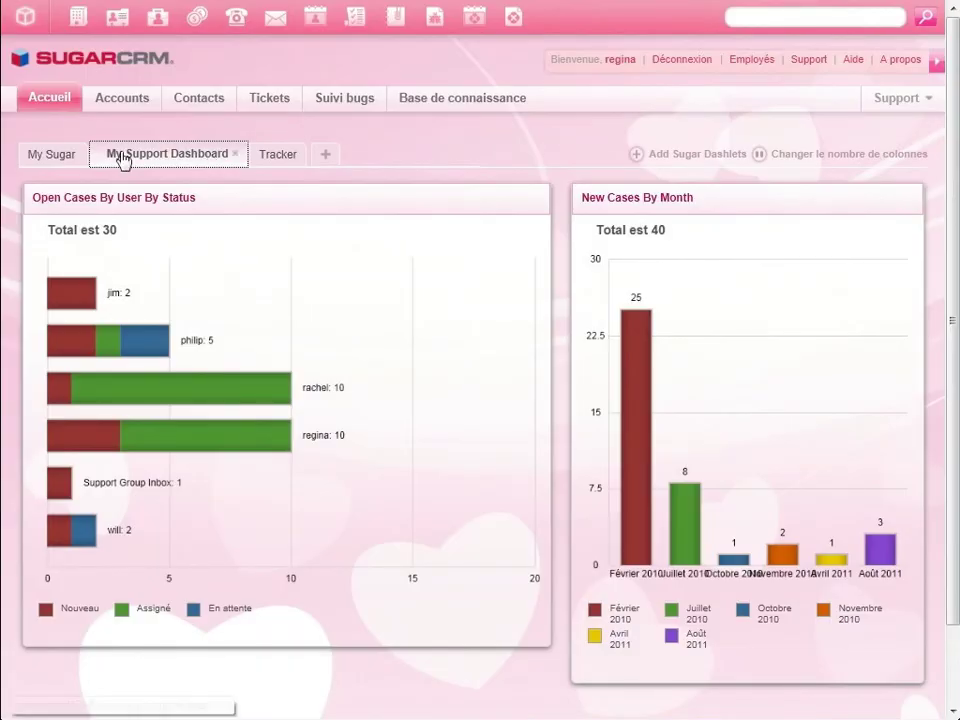
pyautogui.click(50, 157)
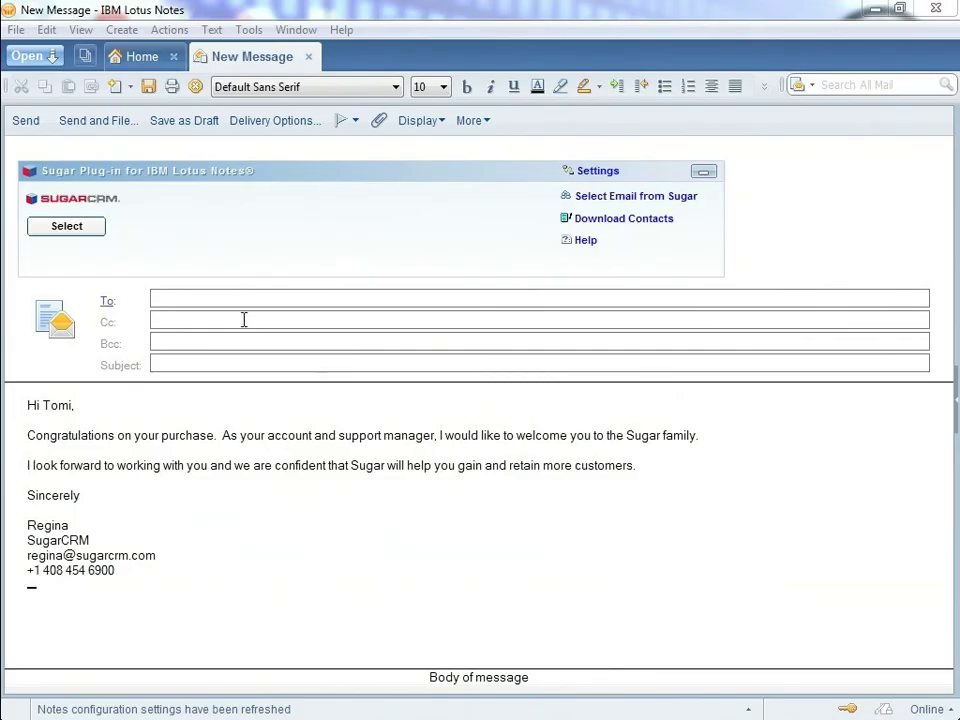
# Step: Address the welcome email to the ImmuneTech contact found by Sugar last-name search and send it
pyautogui.click(72, 229)
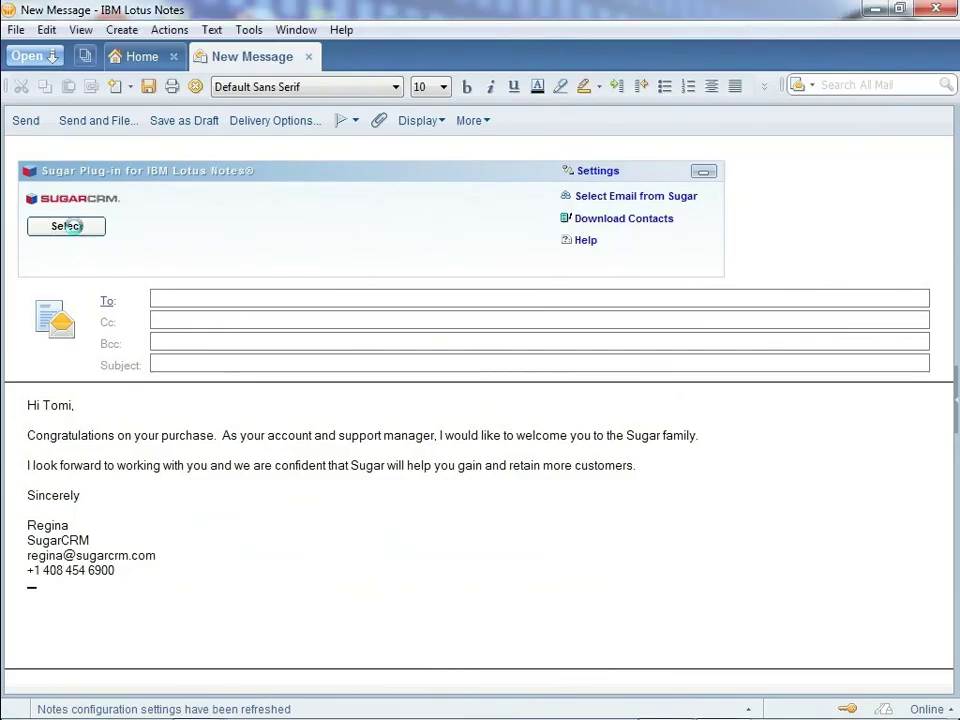
pyautogui.write('full')
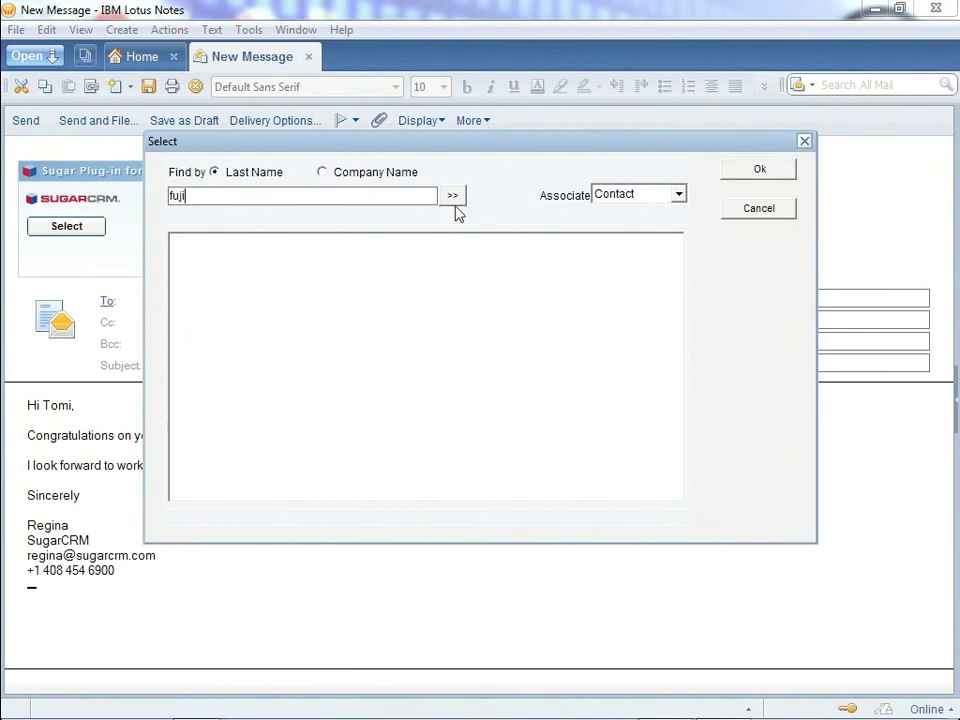
pyautogui.click(451, 196)
pyautogui.doubleClick(246, 251)
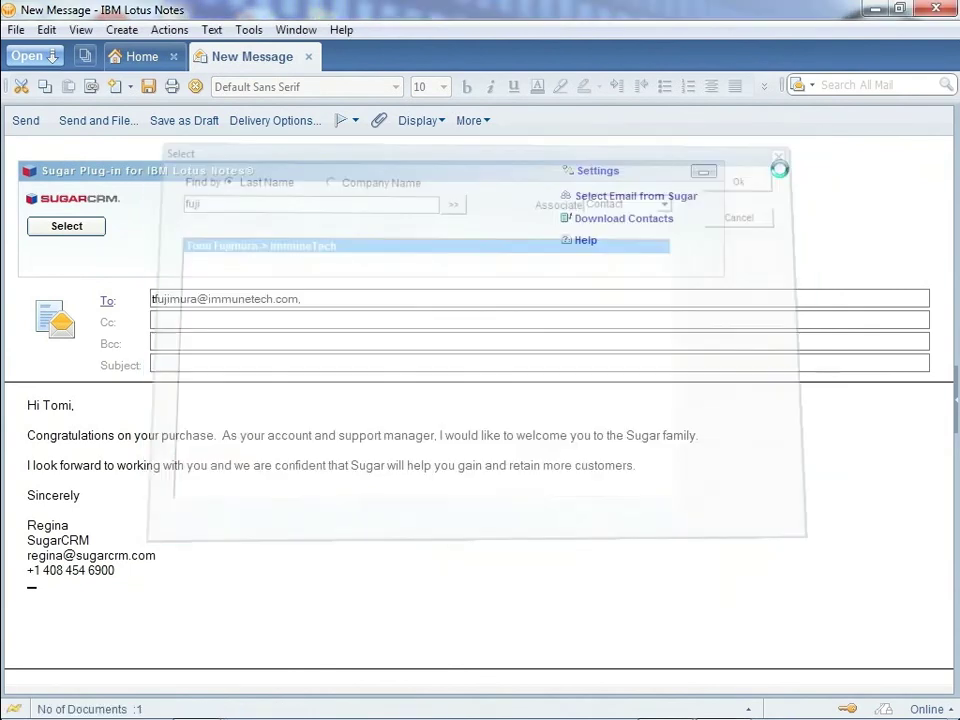
pyautogui.click(25, 120)
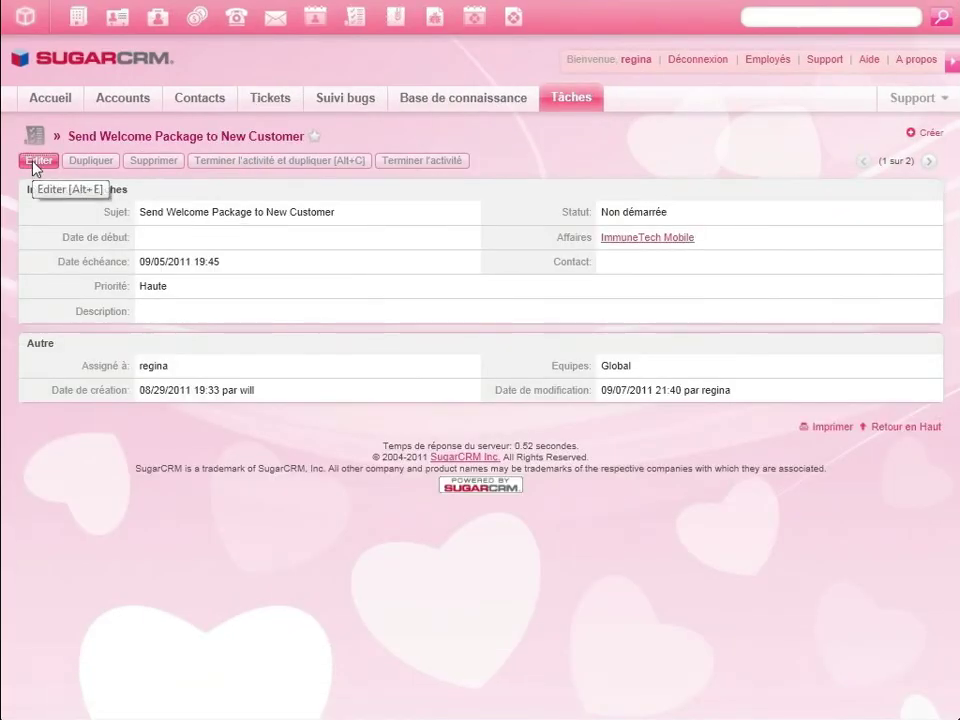
# Step: Set the welcome-package task's status to Réalisée and save it
pyautogui.click(34, 160)
pyautogui.click(640, 213)
pyautogui.click(622, 238)
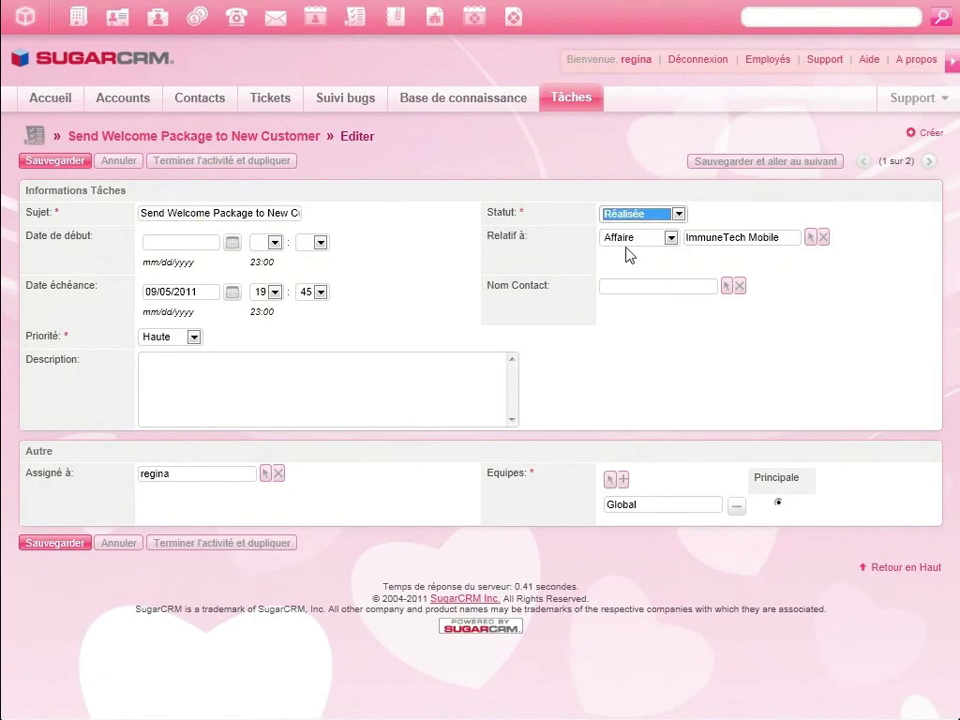
pyautogui.click(70, 163)
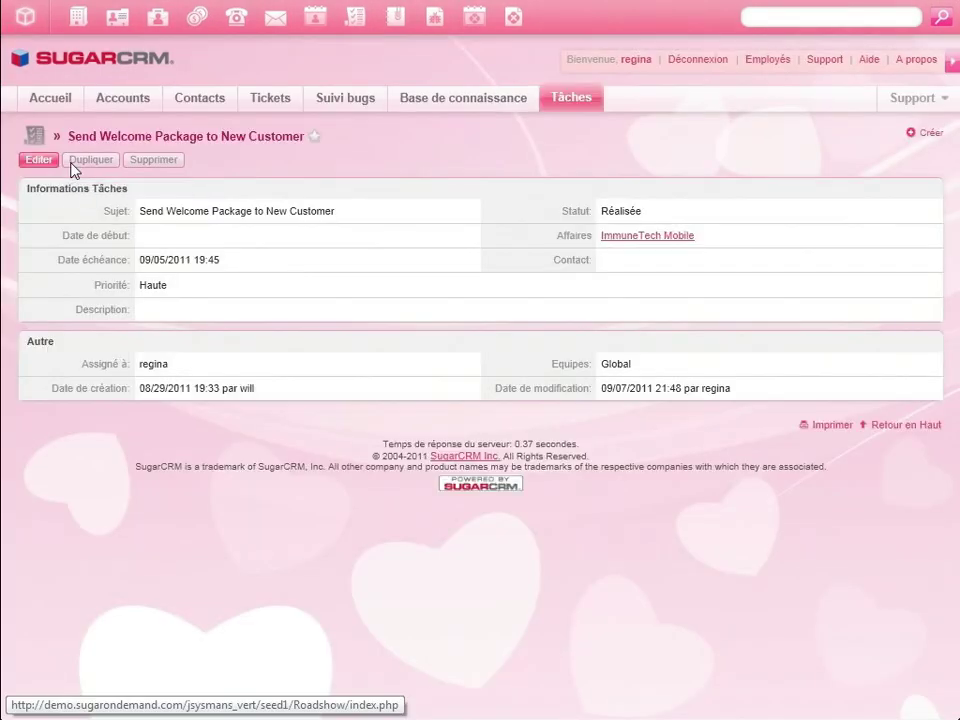
# Step: From the customer portal, log a 'cannot log in' case: 'I cannot login to my mobile solution. Please help.'
pyautogui.click(52, 100)
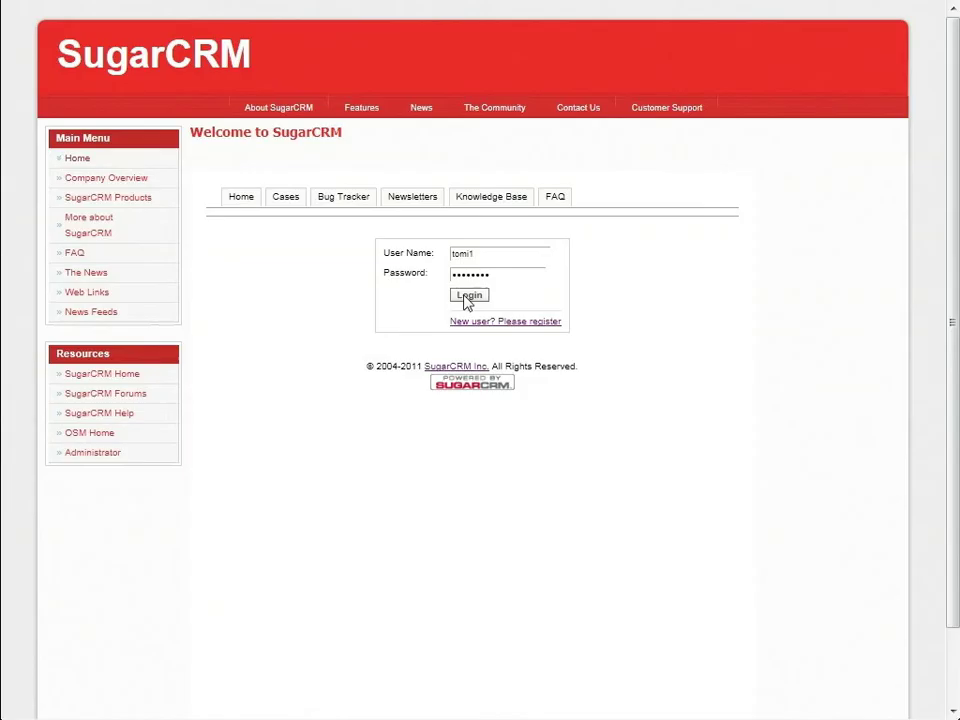
pyautogui.click(467, 298)
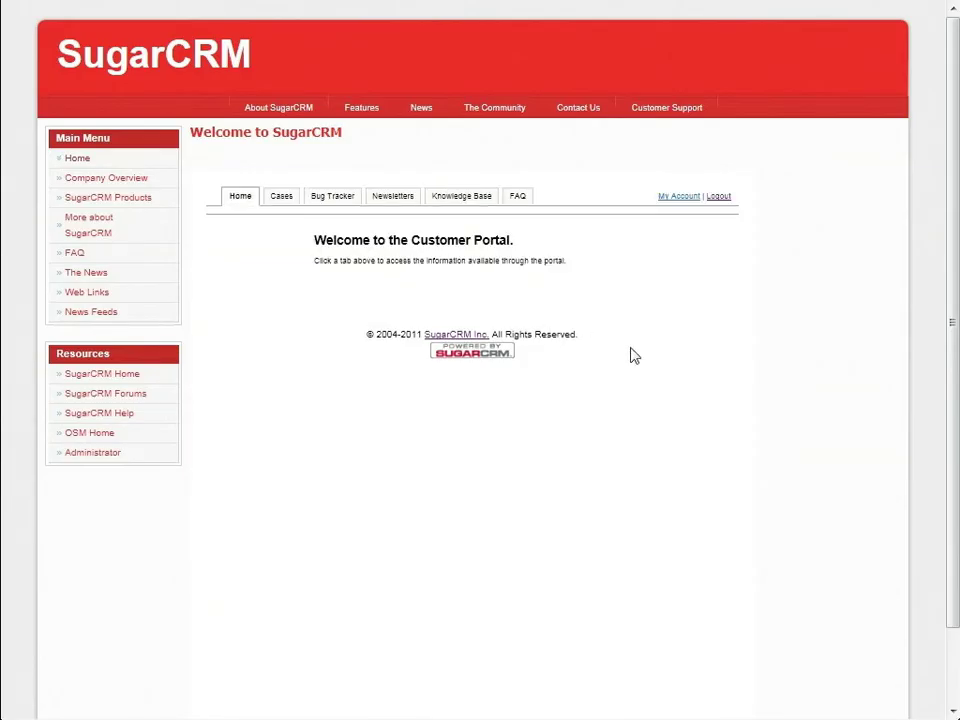
pyautogui.click(281, 196)
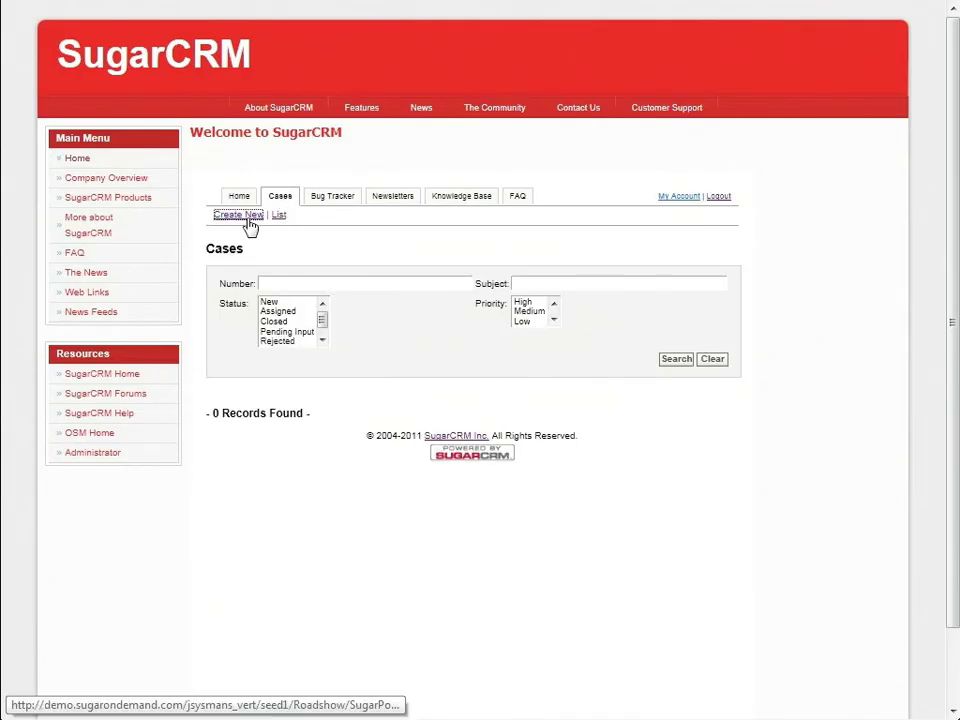
pyautogui.click(245, 214)
pyautogui.write('cannot log in')
pyautogui.press('Tab')
pyautogui.write('Hi')
pyautogui.press('Return')
pyautogui.press('Return')
pyautogui.write('I cannot login to my mobile solution. Please help.')
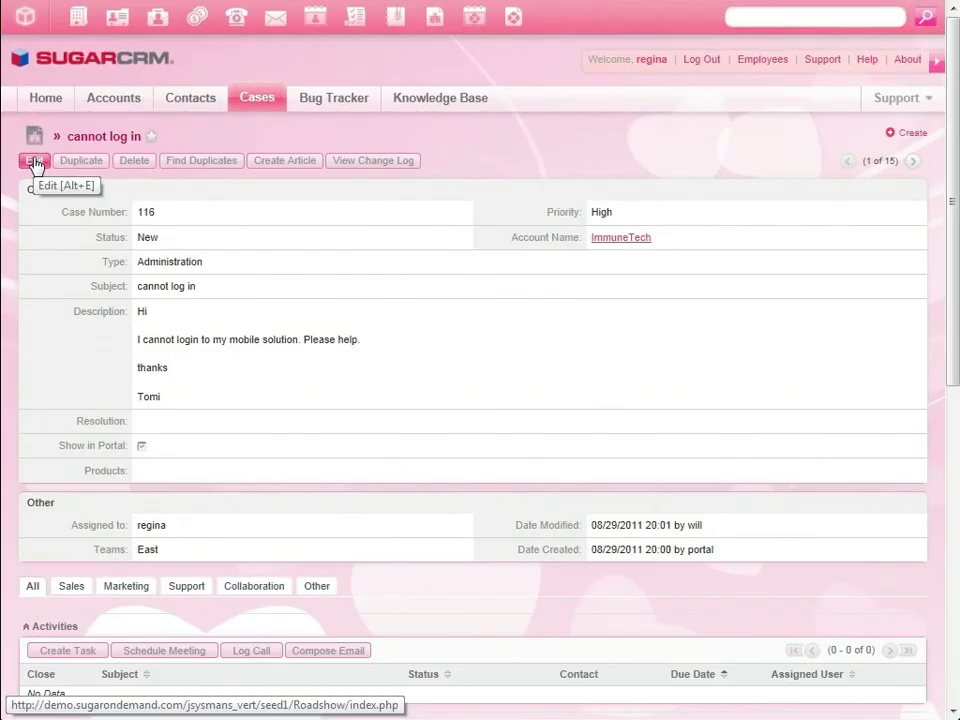
# Step: Write the case Resolution to the customer: not yet activated on the server, now resolved, please log back in
pyautogui.click(35, 161)
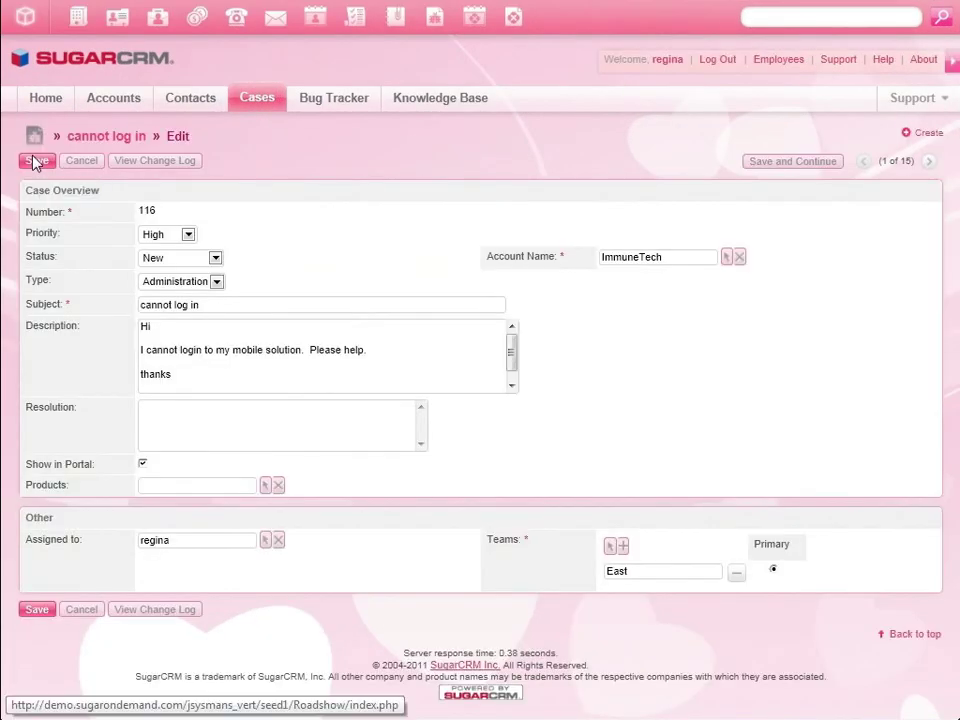
pyautogui.click(211, 421)
pyautogui.write('Hi Tomi,')
pyautogui.press('Return')
pyautogui.press('Return')
pyautogui.write('You were not yet activated on the server.  This is now')
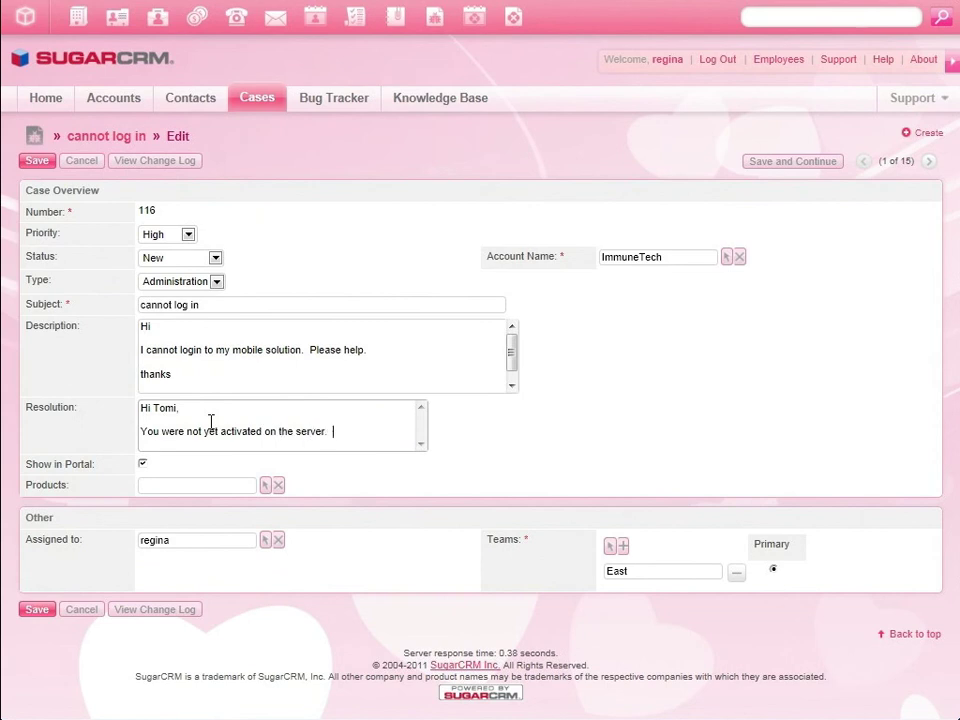
pyautogui.write(' resolved. Please log back in.')
pyautogui.press('Return')
pyautogui.press('Return')
pyautogui.write('Thanks')
pyautogui.press('Return')
pyautogui.press('Return')
pyautogui.write('Regina')
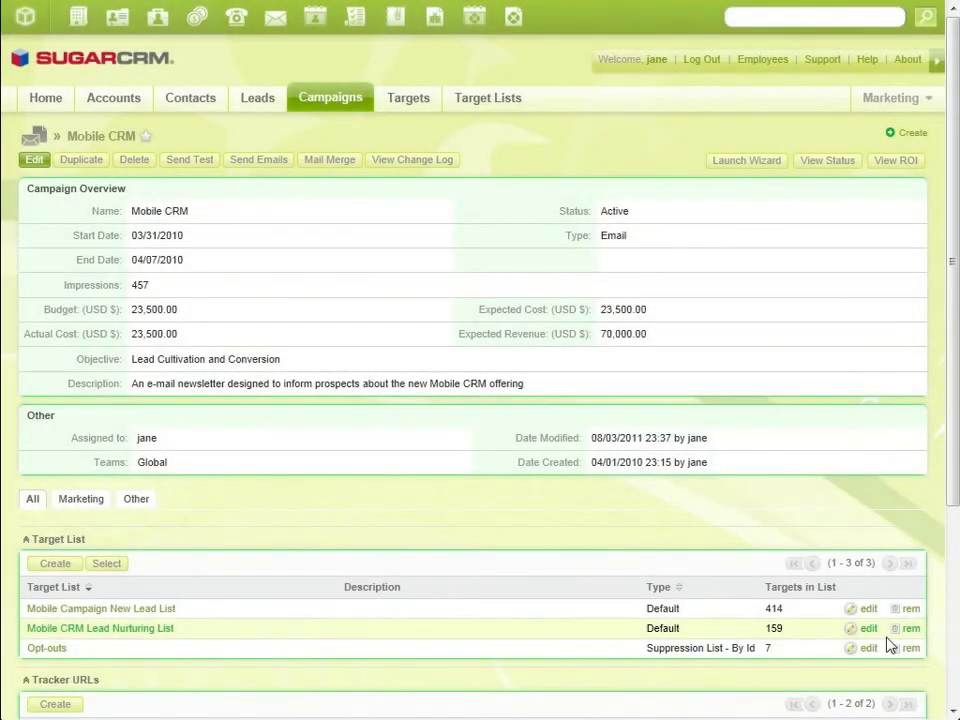
# Step: Open the Mobile CRM campaign's ROI view and inspect the Expected Revenue 70000 and return-on-investment chart
pyautogui.click(890, 162)
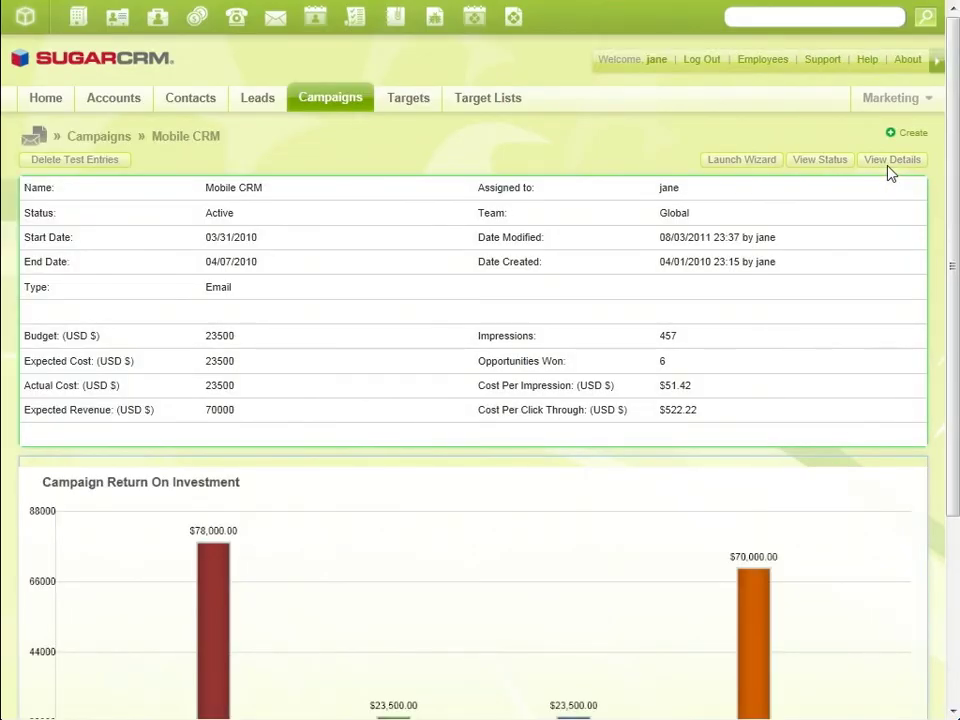
pyautogui.doubleClick(220, 410)
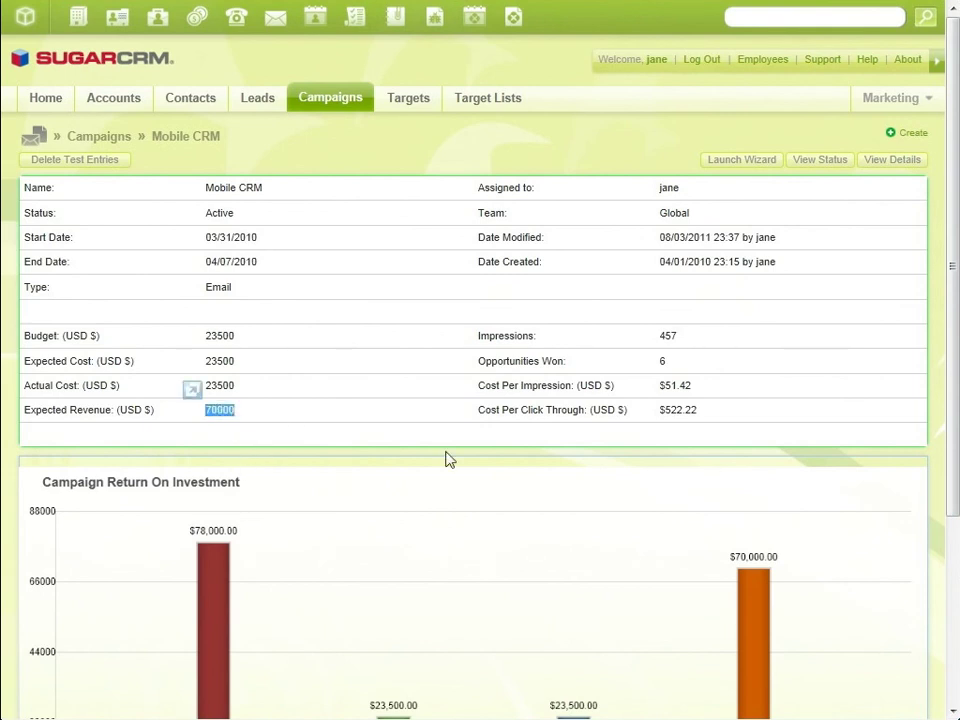
pyautogui.moveTo(951, 266); pyautogui.dragTo(958, 360)
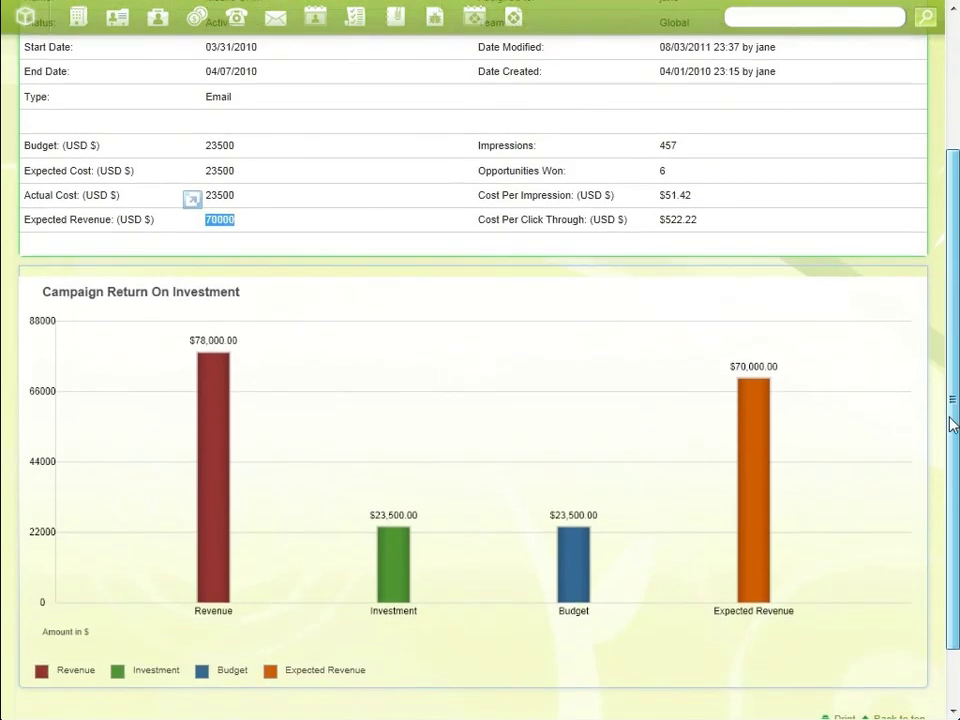
pyautogui.click(767, 611)
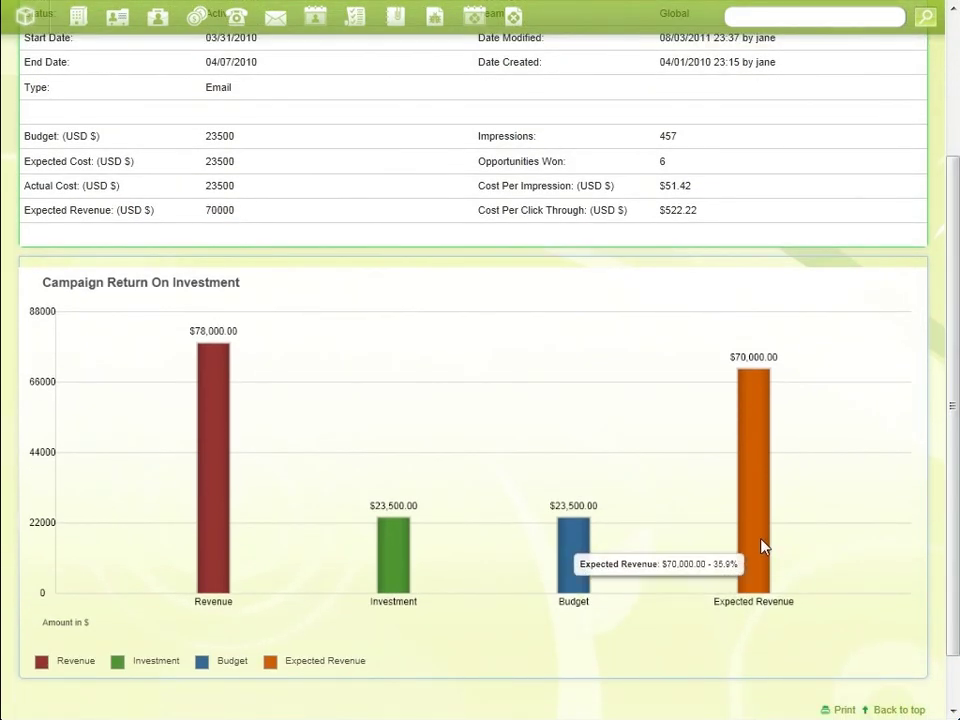
pyautogui.moveTo(218, 540)
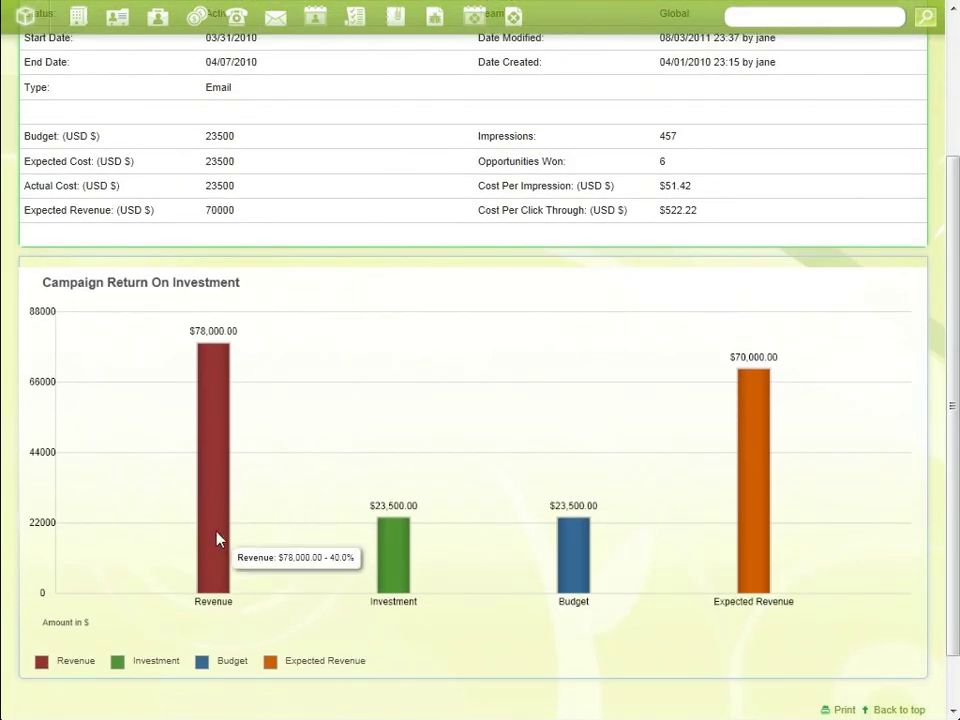